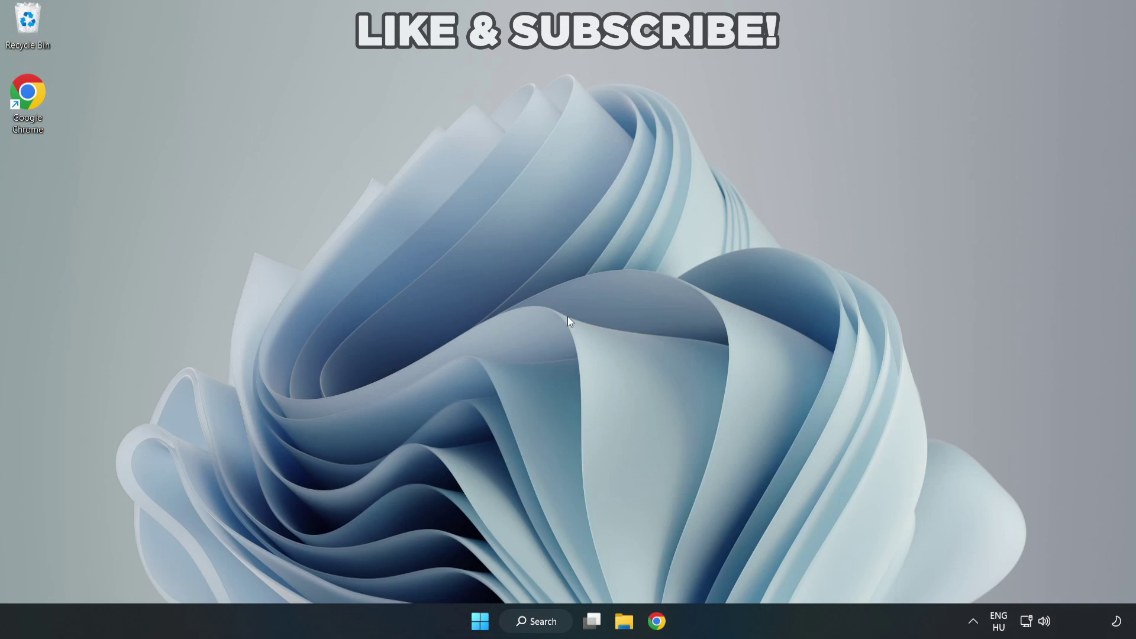
- Bring up Windows Search from the taskbar to look for Device Manager
{"action": "left_click", "coordinate": [554, 627]}
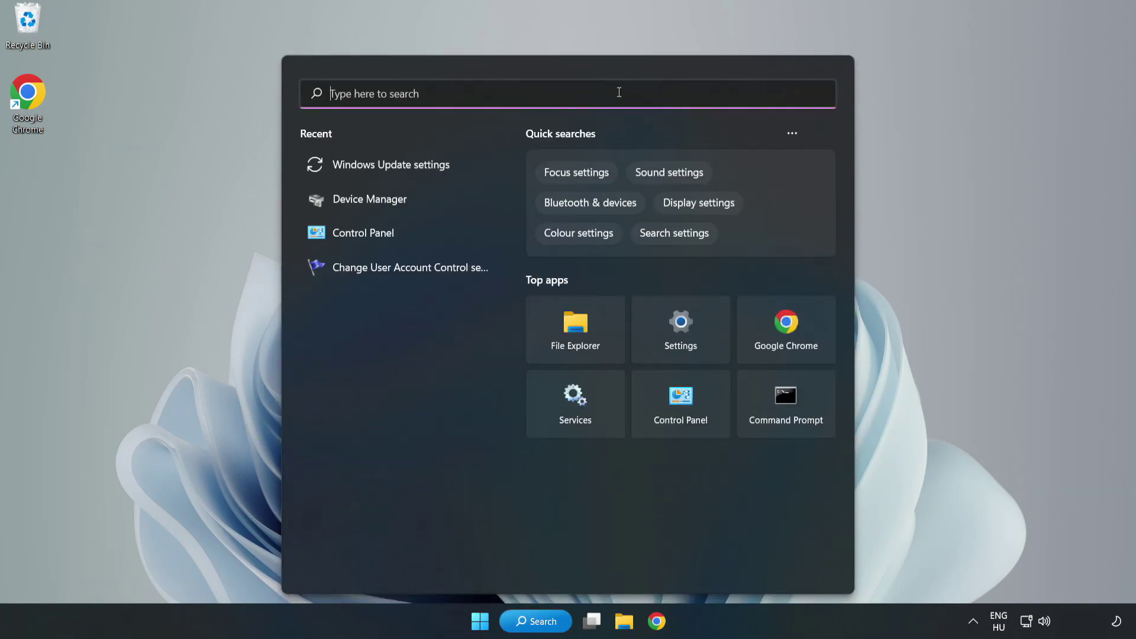
{"action": "type", "text": "devic"}
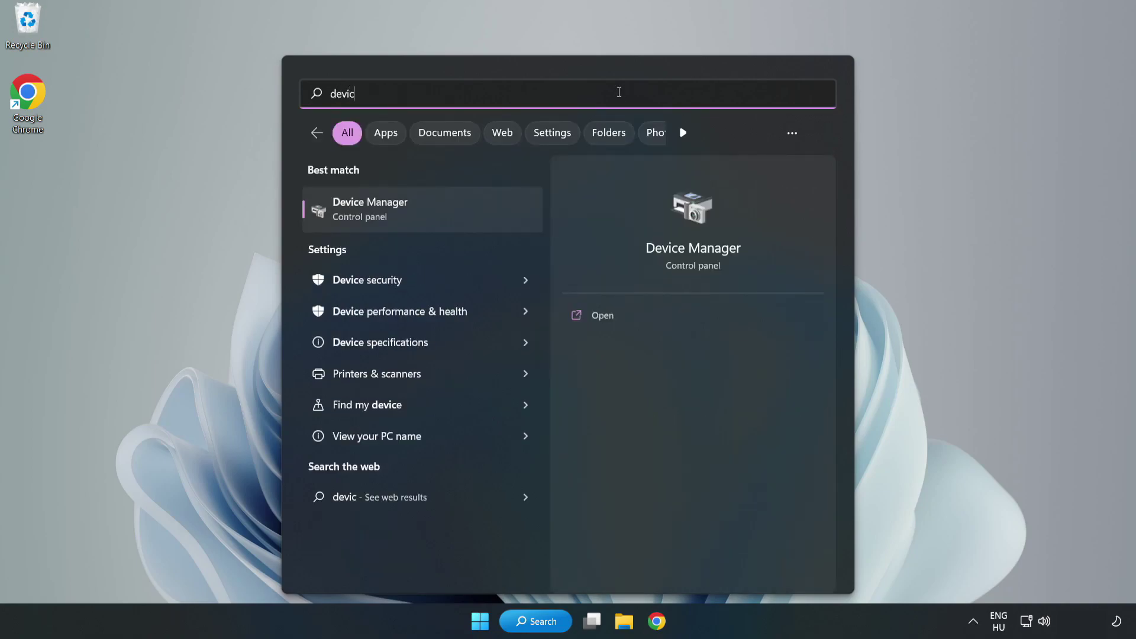
{"action": "type", "text": "e mana"}
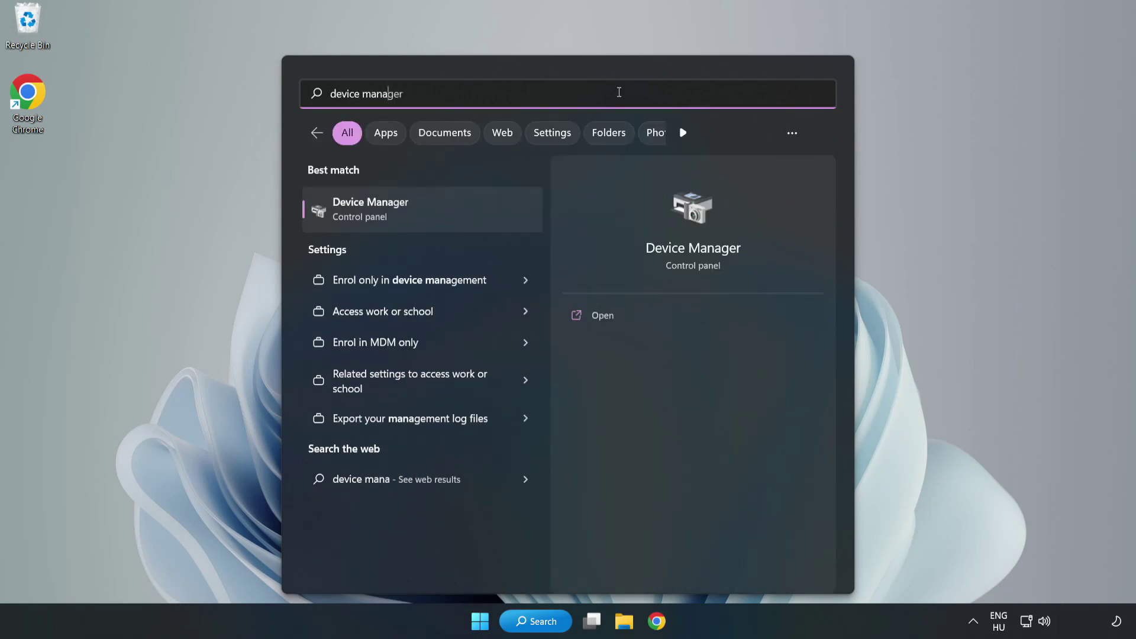
{"action": "type", "text": "ger"}
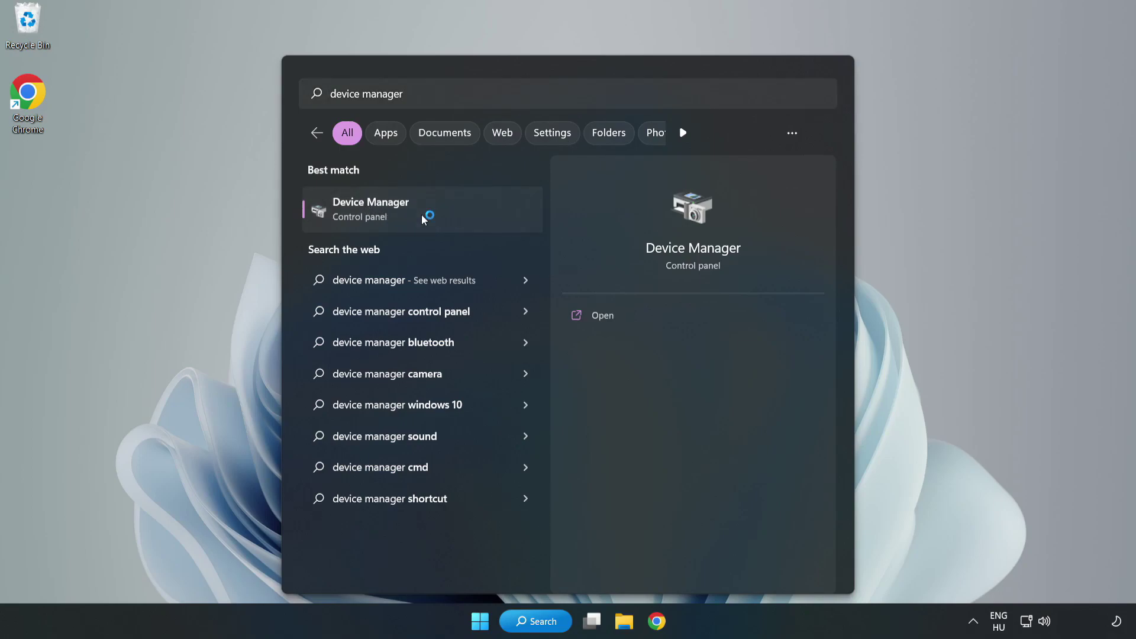
- Launch Device Manager and bring up the actions for the VMware SVGA 3D adapter under Display adapters
{"action": "left_click", "coordinate": [422, 219]}
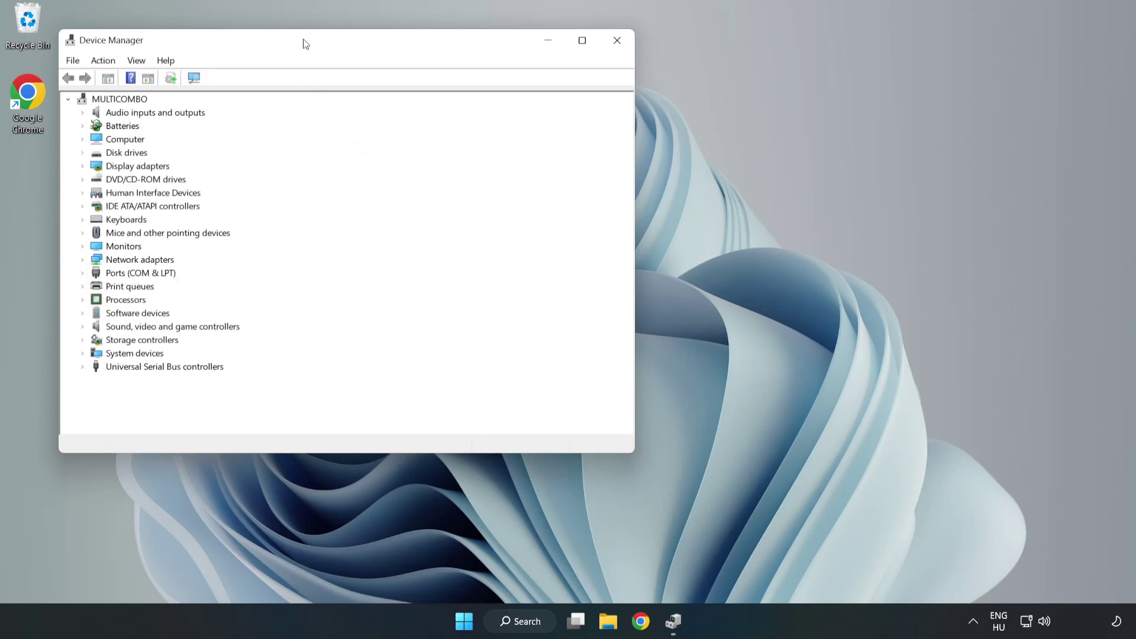
{"action": "left_click_drag", "start_coordinate": [301, 41], "coordinate": [507, 102]}
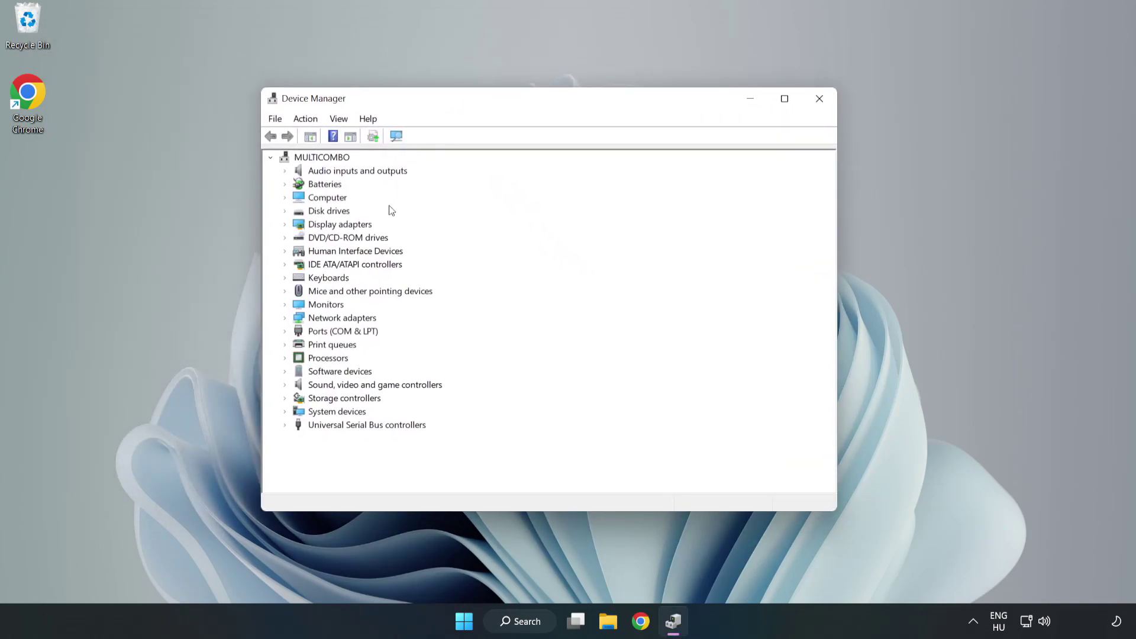
{"action": "left_click", "coordinate": [304, 227]}
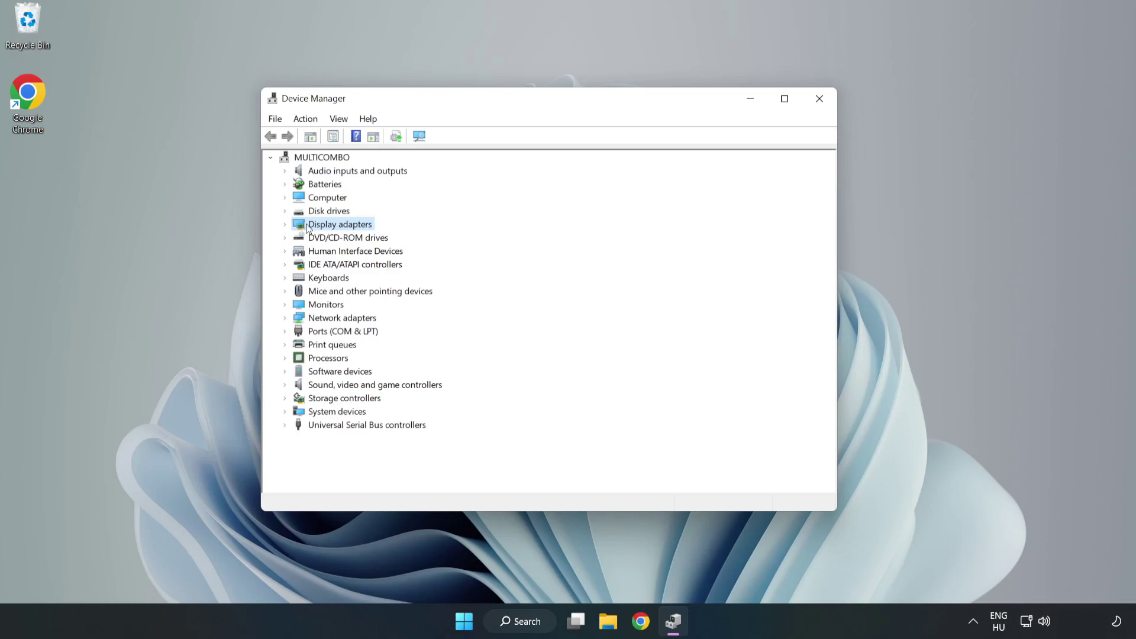
{"action": "left_click", "coordinate": [284, 224]}
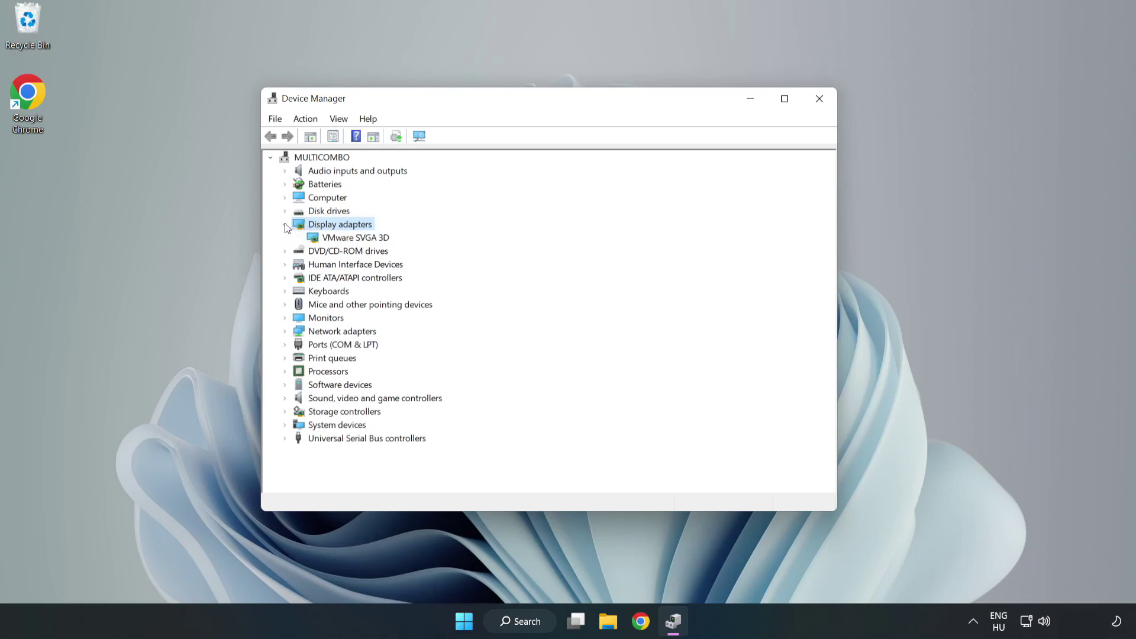
{"action": "left_click", "coordinate": [318, 242]}
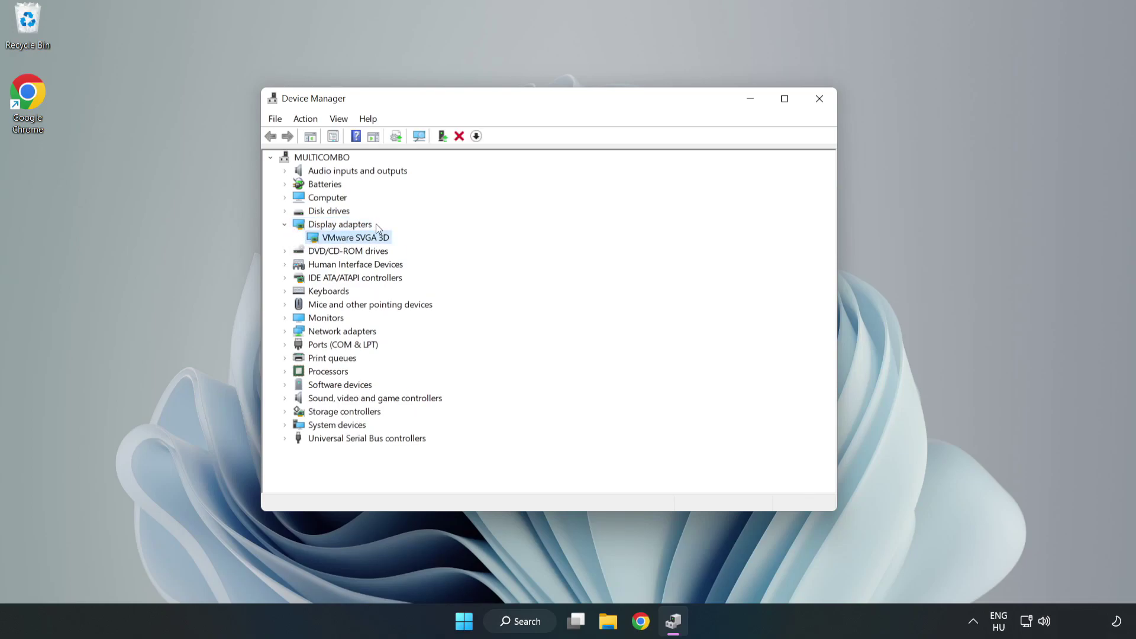
{"action": "right_click", "coordinate": [352, 244]}
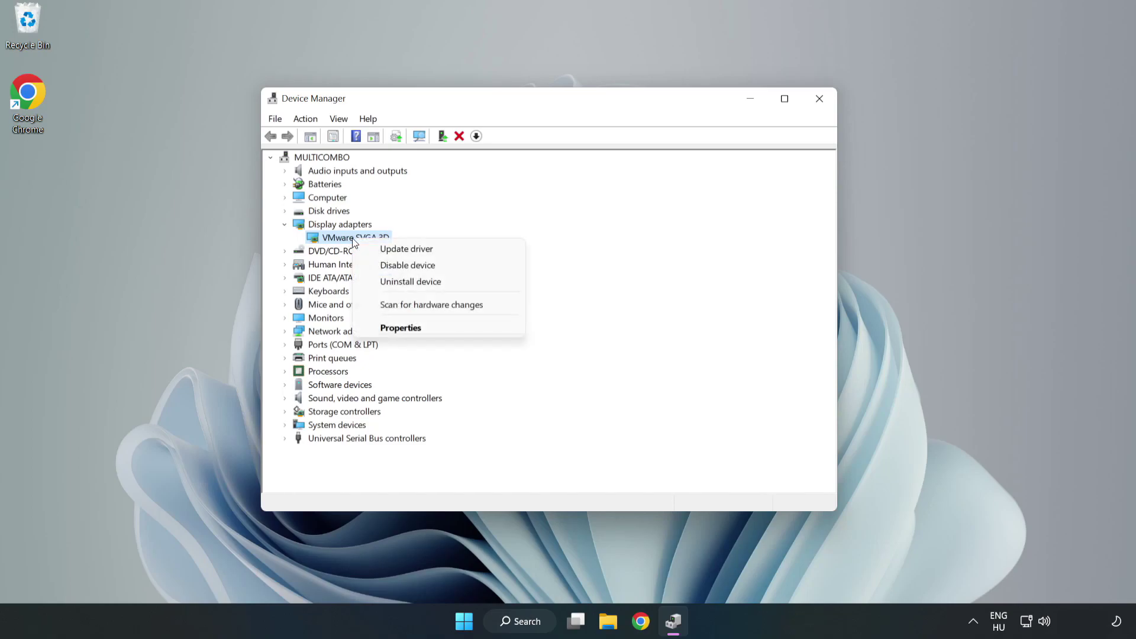
- Update the VMware SVGA 3D driver by automatic search, accept the 'best driver already installed' result, and close Device Manager
{"action": "left_click", "coordinate": [440, 250]}
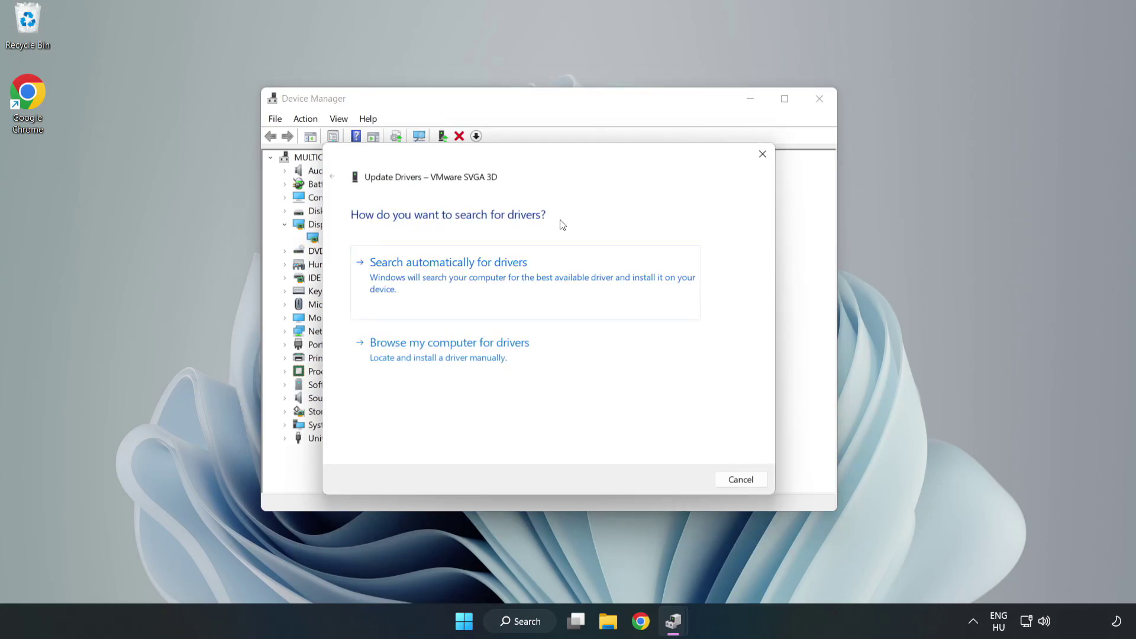
{"action": "left_click", "coordinate": [451, 278]}
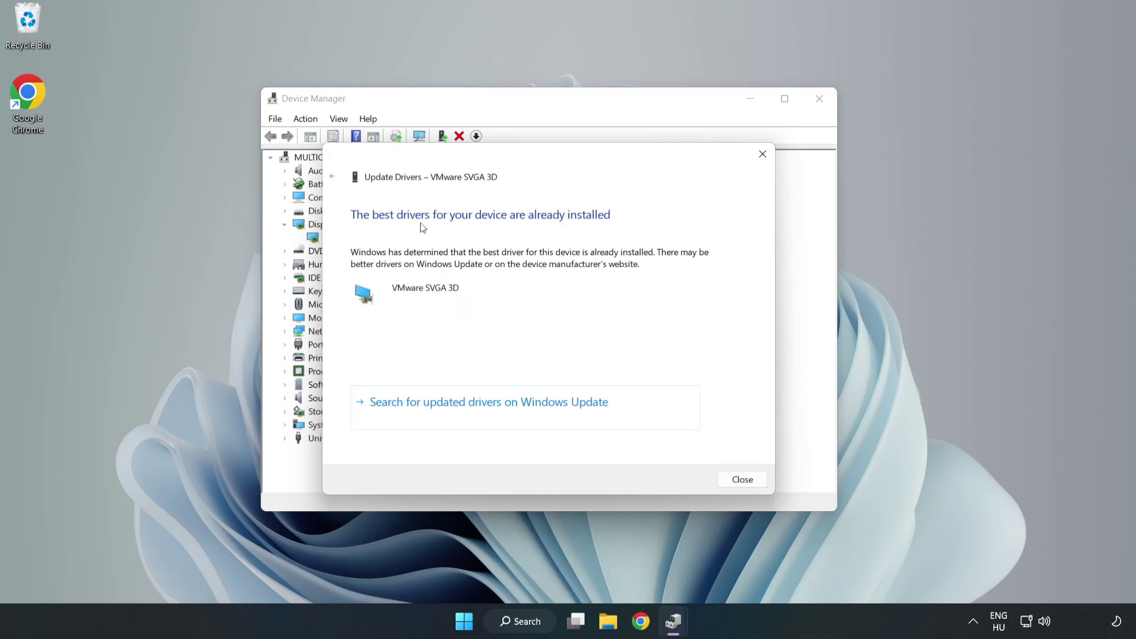
{"action": "left_click", "coordinate": [743, 480]}
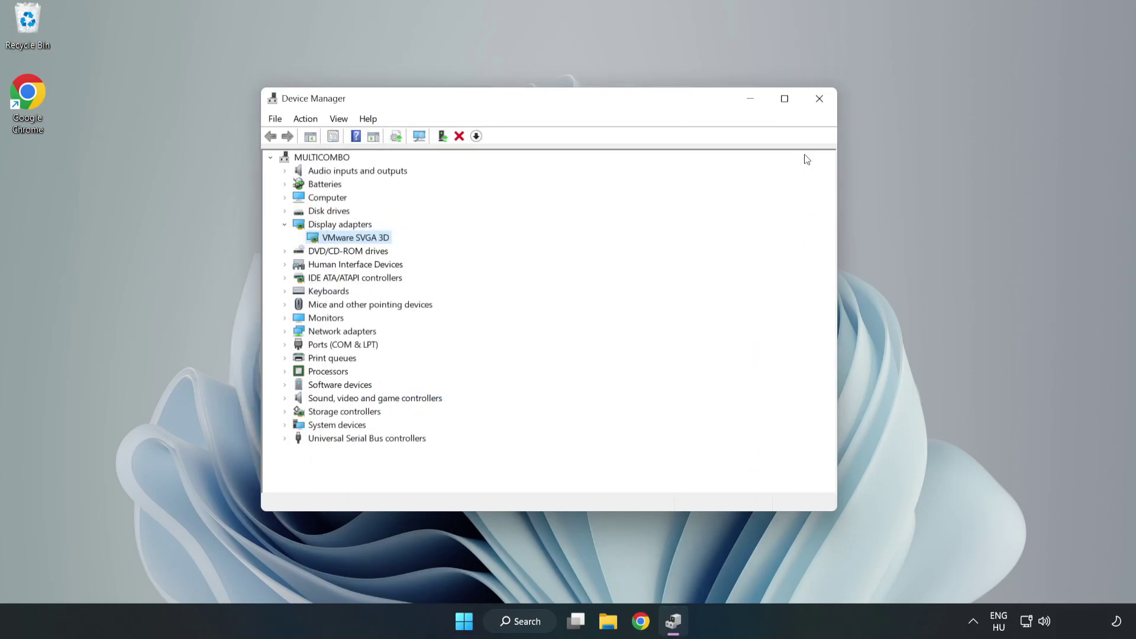
{"action": "left_click", "coordinate": [819, 100]}
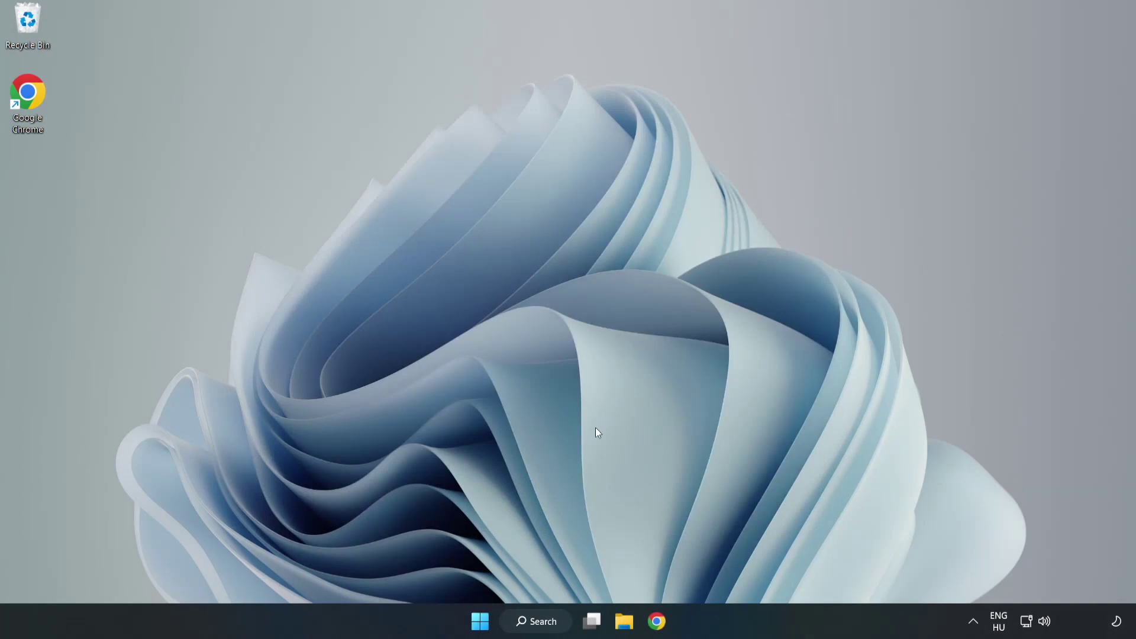
- Search for updates and go to the Windows Update settings page
{"action": "left_click", "coordinate": [542, 620]}
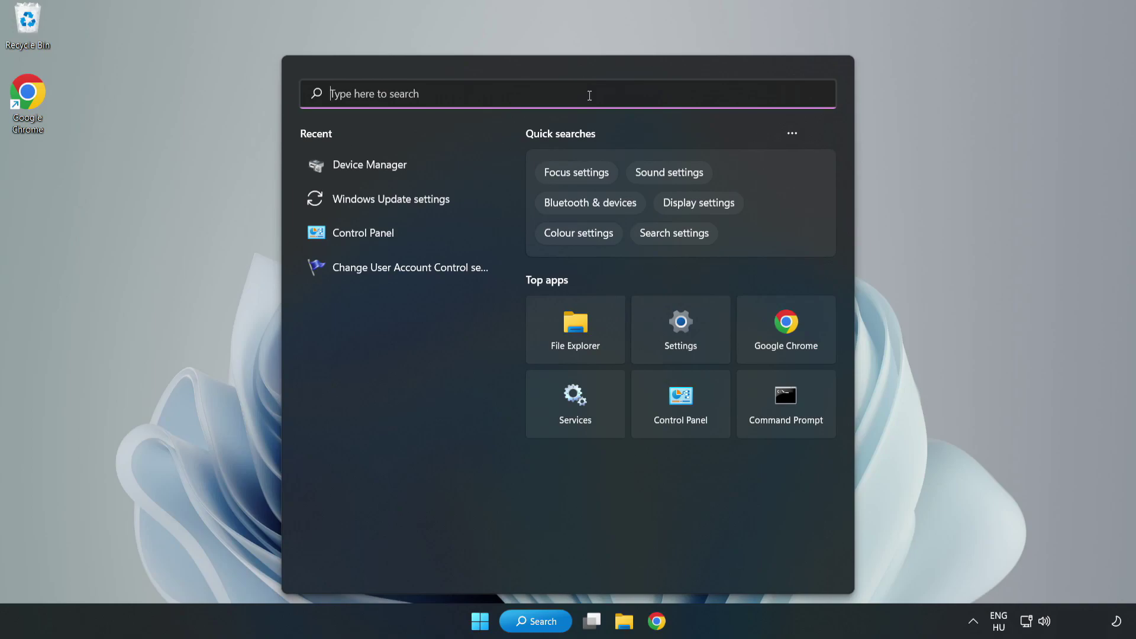
{"action": "type", "text": "update"}
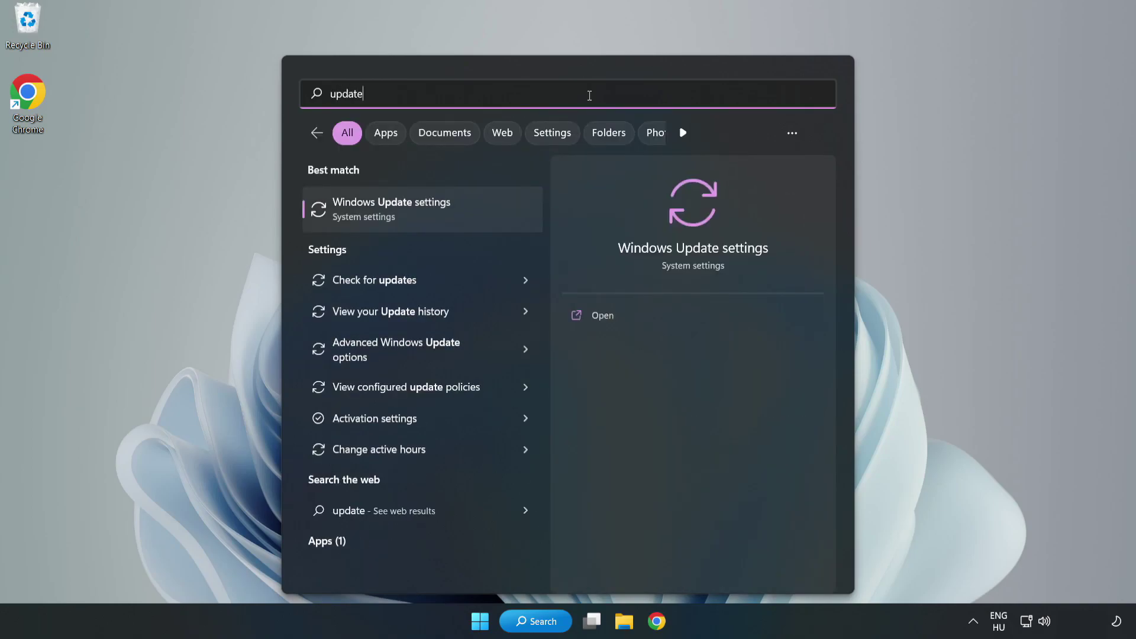
{"action": "type", "text": "s"}
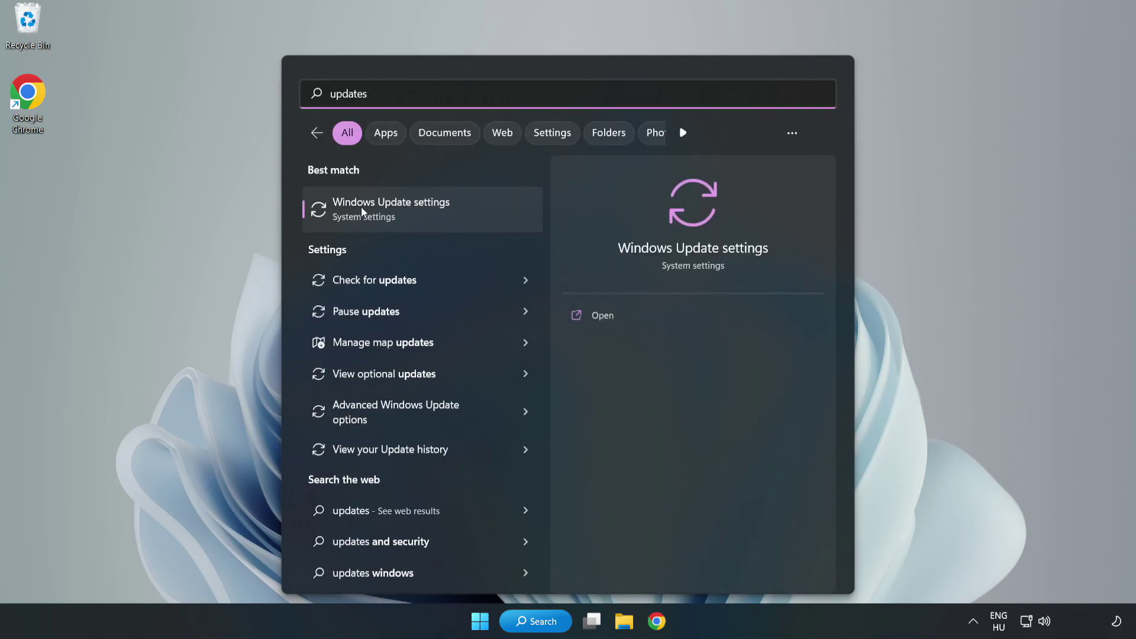
{"action": "left_click", "coordinate": [403, 210]}
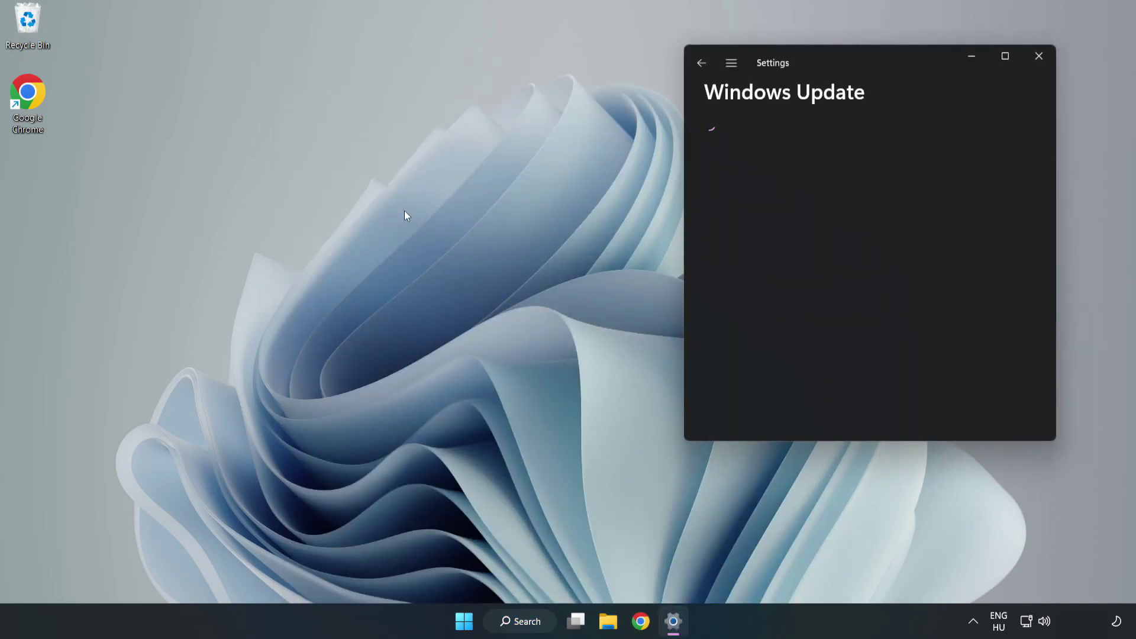
- Check for Windows updates until it reports up to date, then close Settings
{"action": "left_click", "coordinate": [1004, 56]}
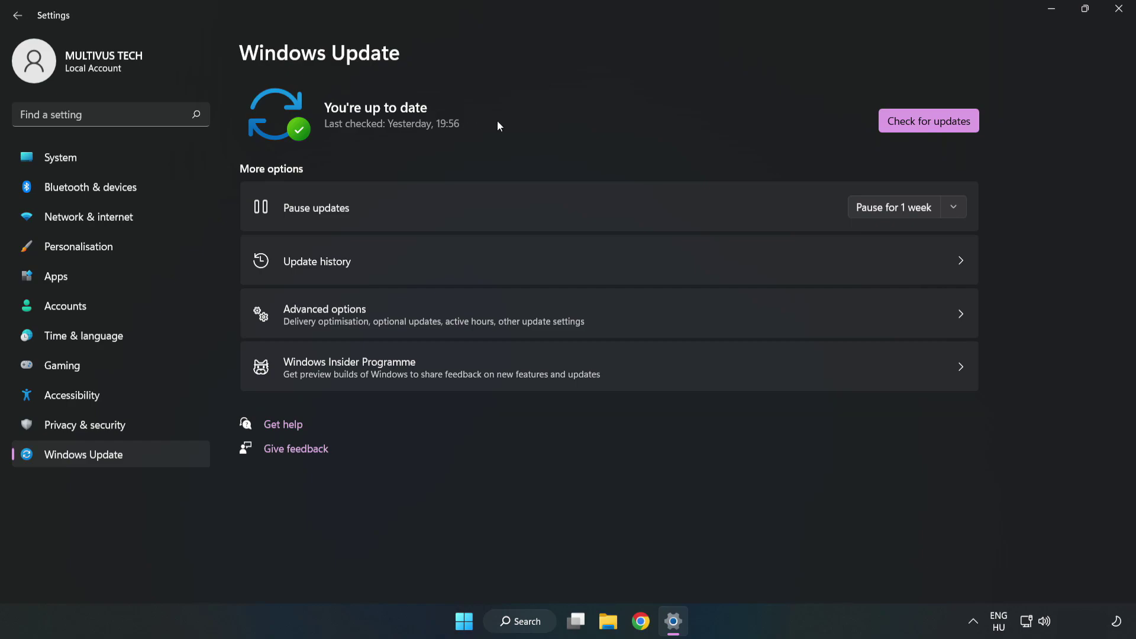
{"action": "left_click", "coordinate": [932, 123]}
{"action": "left_click", "coordinate": [1120, 11]}
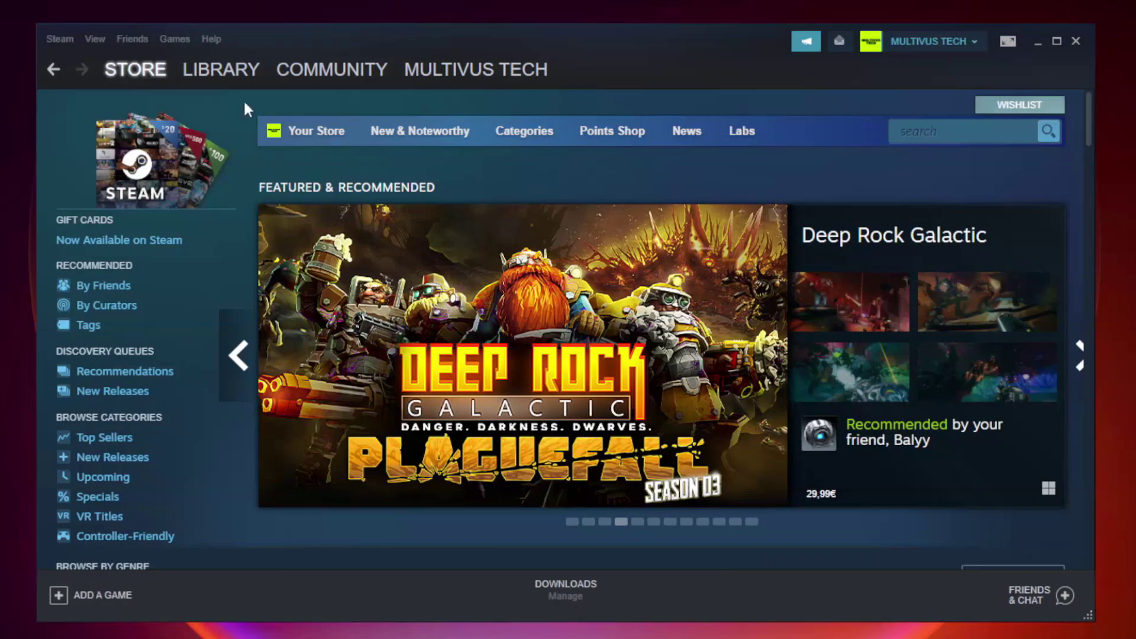
- Go to the Steam Library and bring up the options for YOUR NOT WORKING GAME
{"action": "left_click", "coordinate": [221, 70]}
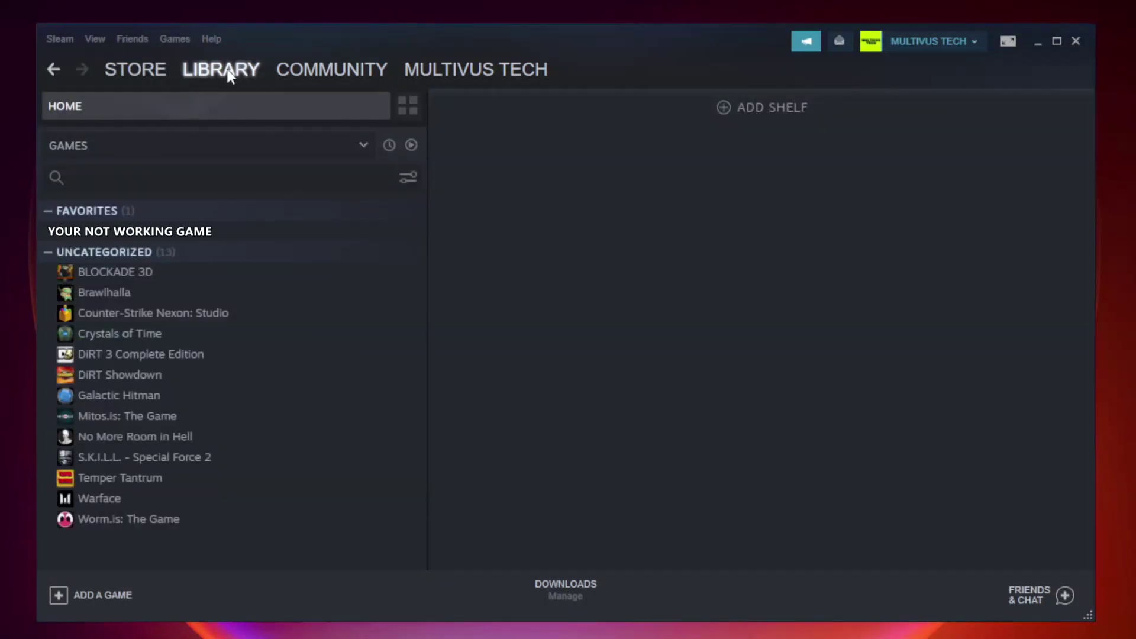
{"action": "right_click", "coordinate": [246, 235]}
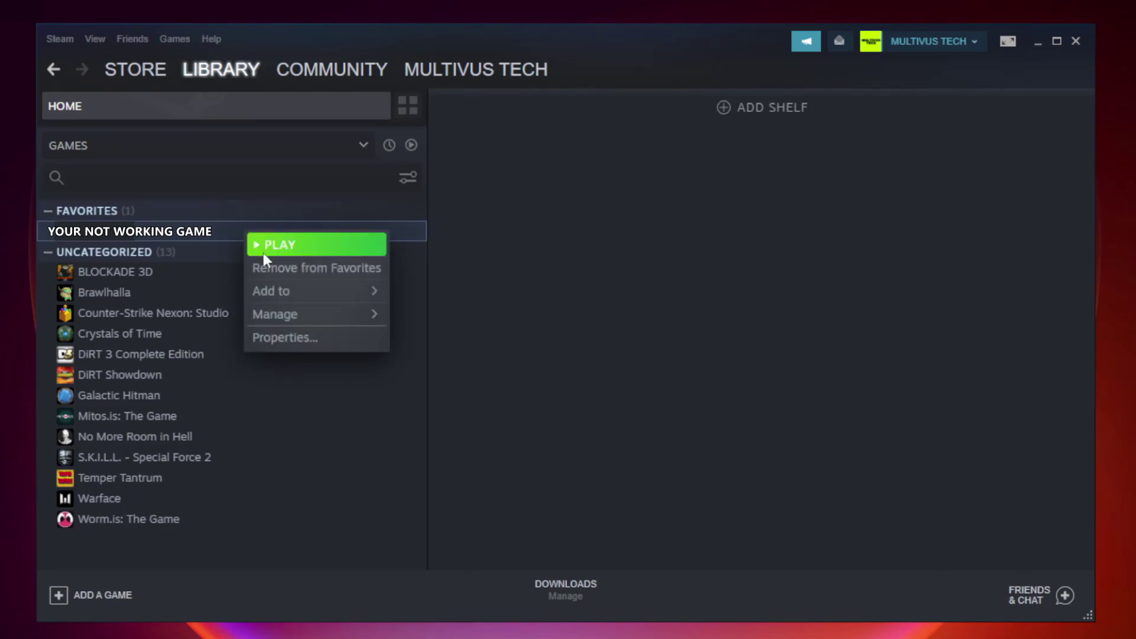
- From the game's Properties > Local Files, verify integrity so all 9192 files validate
{"action": "left_click", "coordinate": [313, 336]}
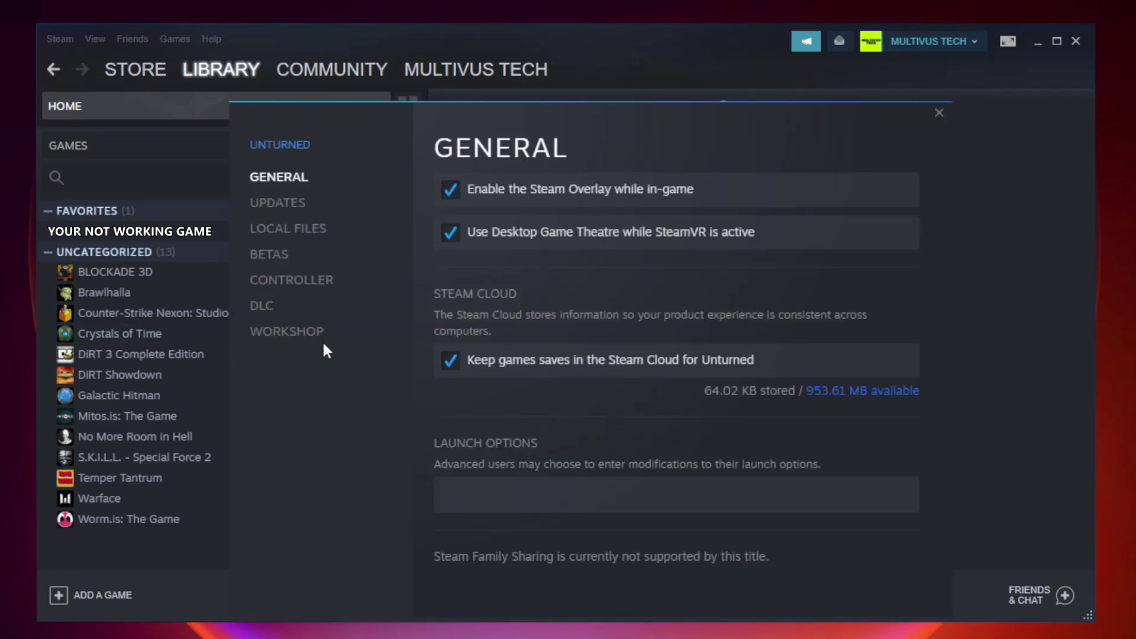
{"action": "left_click", "coordinate": [302, 235]}
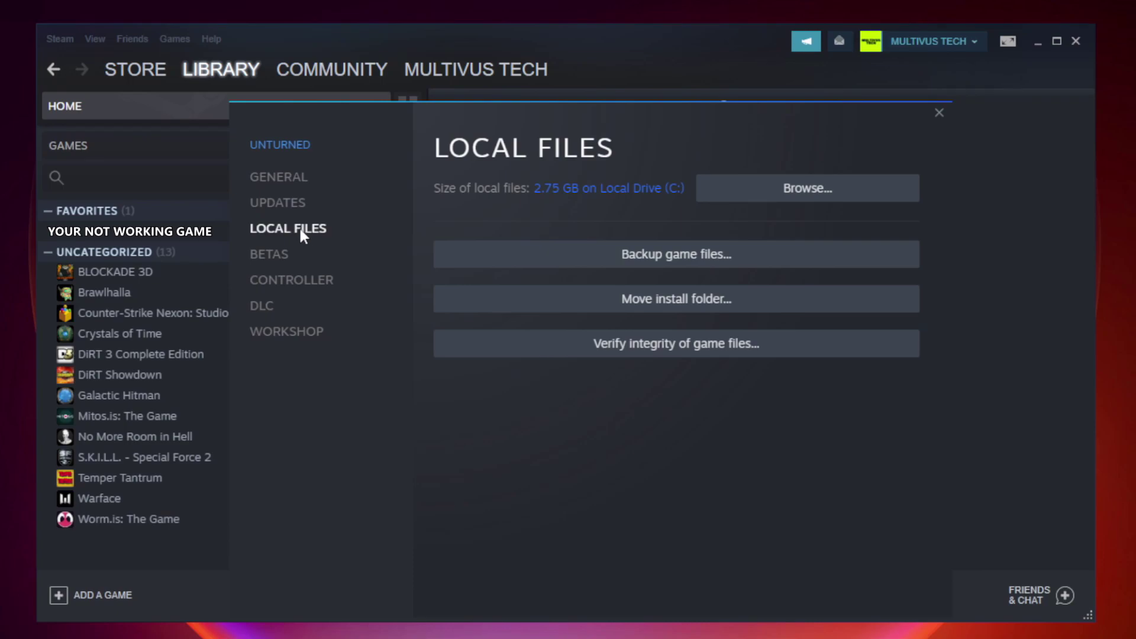
{"action": "left_click", "coordinate": [685, 351]}
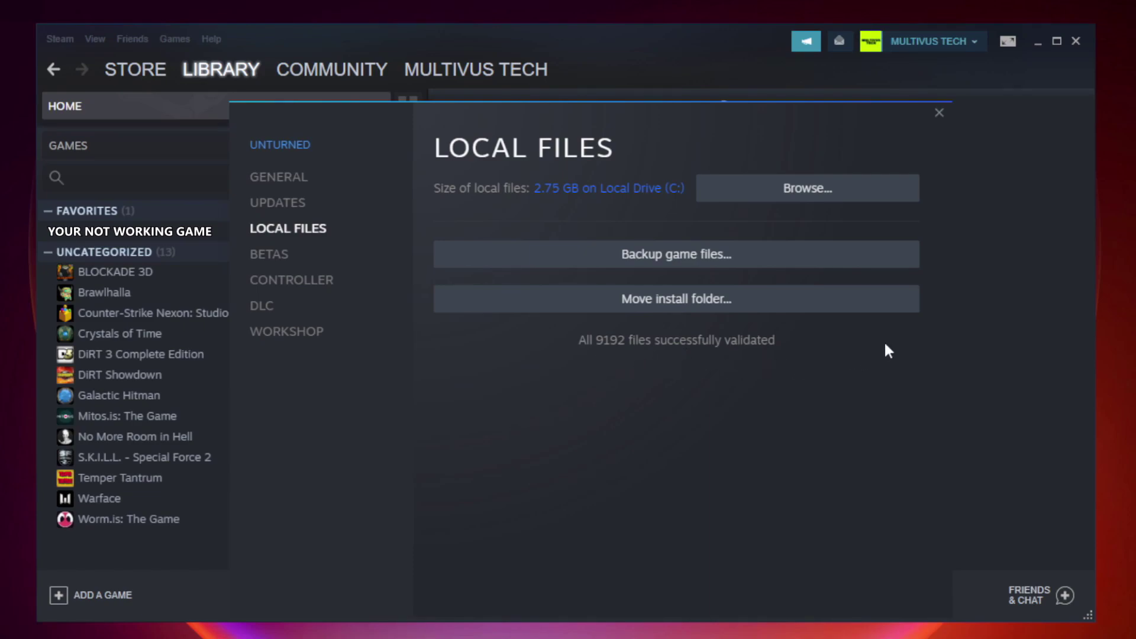
- Browse to the install folder and show the Properties of the YOUR NOT WORKING GAME shortcut
{"action": "left_click", "coordinate": [809, 190]}
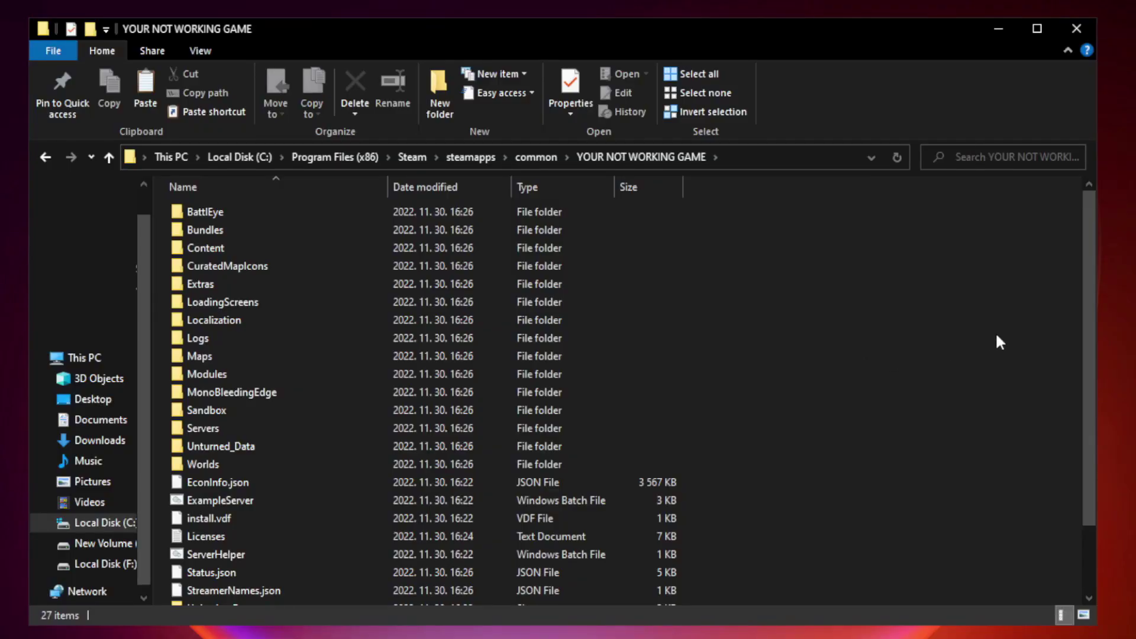
{"action": "left_click_drag", "start_coordinate": [1090, 309], "coordinate": [1091, 408]}
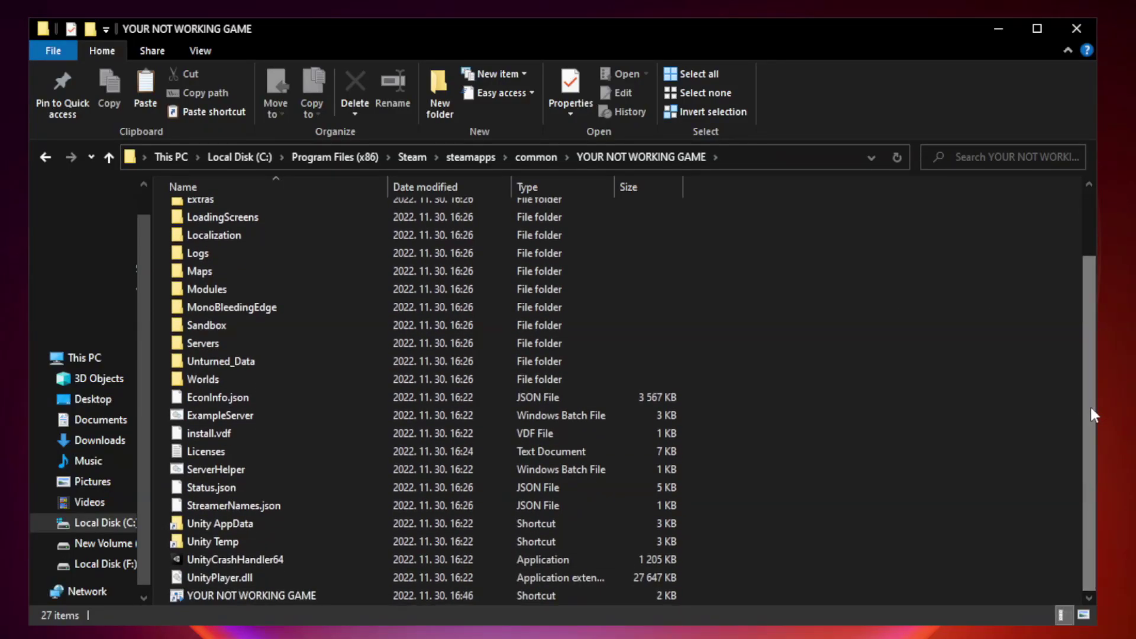
{"action": "left_click", "coordinate": [451, 595]}
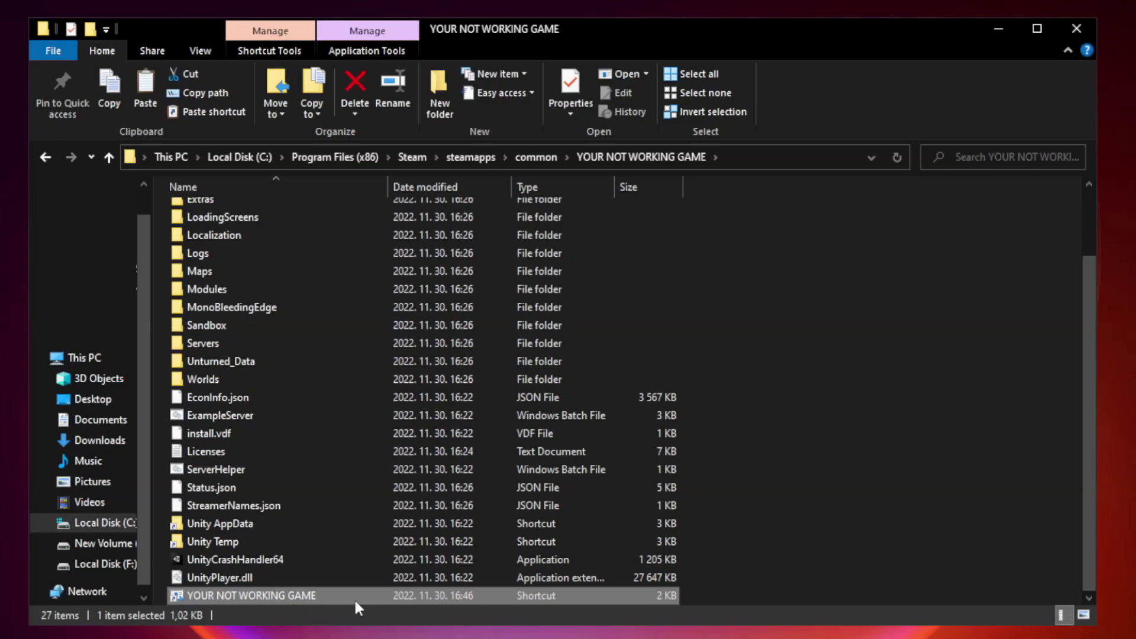
{"action": "right_click", "coordinate": [384, 591]}
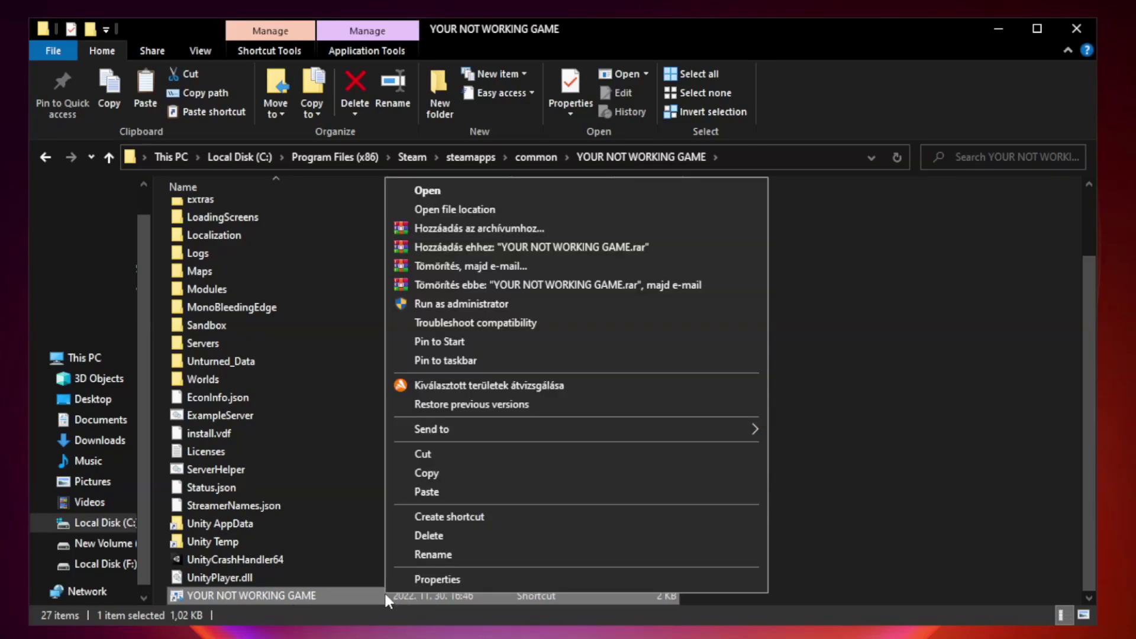
{"action": "left_click", "coordinate": [573, 584]}
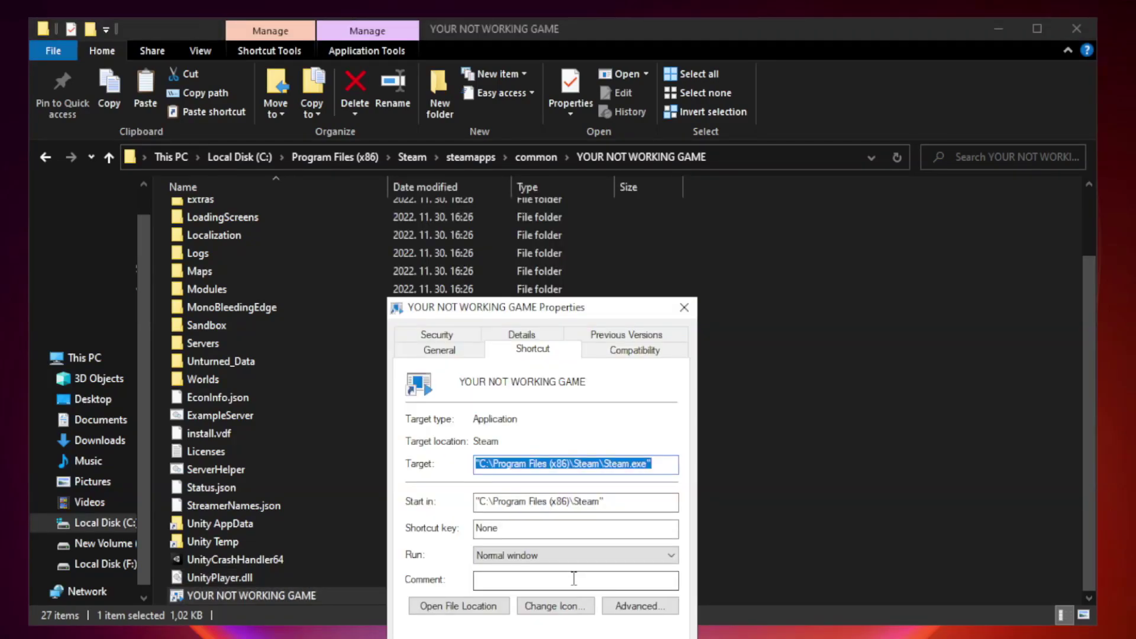
{"action": "left_click_drag", "start_coordinate": [564, 310], "coordinate": [562, 128]}
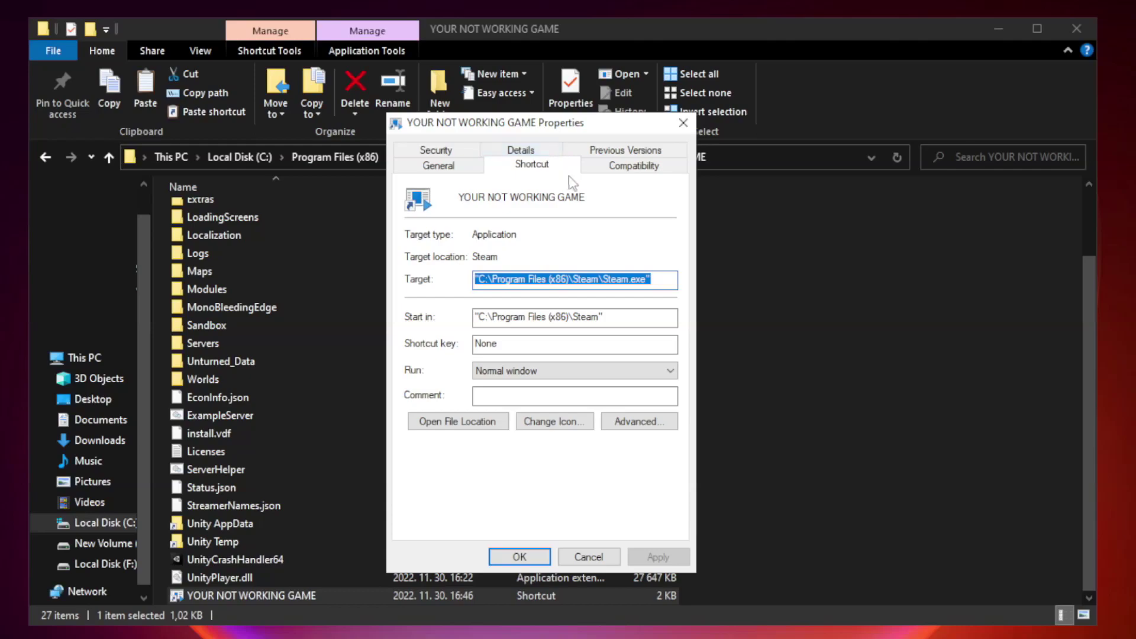
- Under Compatibility, enable Windows 8 mode, disable fullscreen optimizations, run as administrator, and apply
{"action": "left_click", "coordinate": [629, 171]}
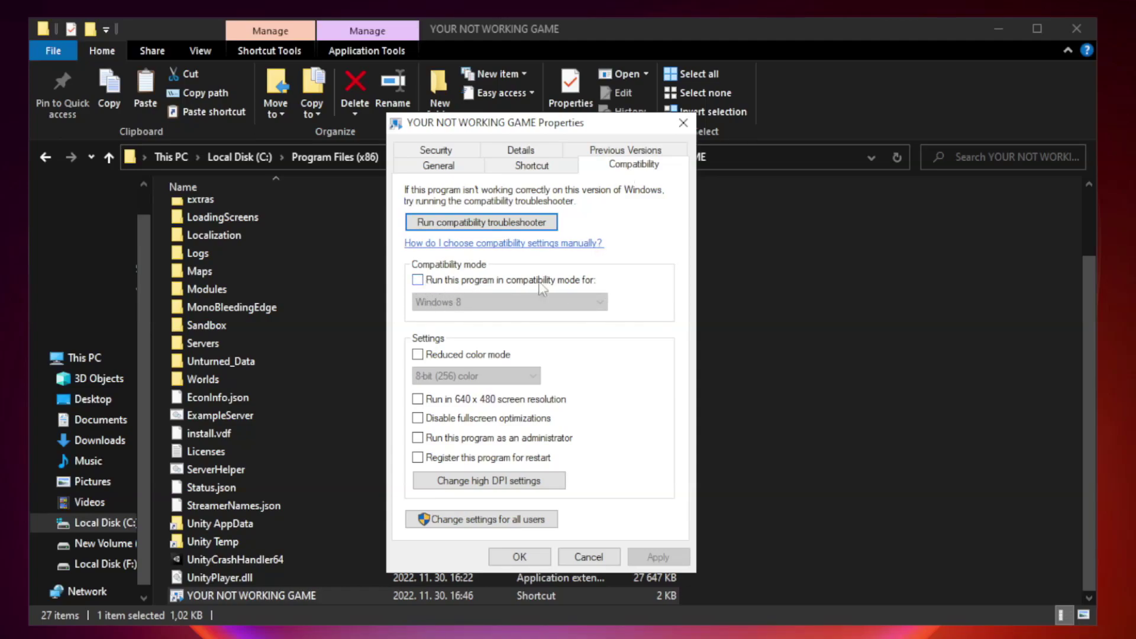
{"action": "left_click", "coordinate": [453, 284]}
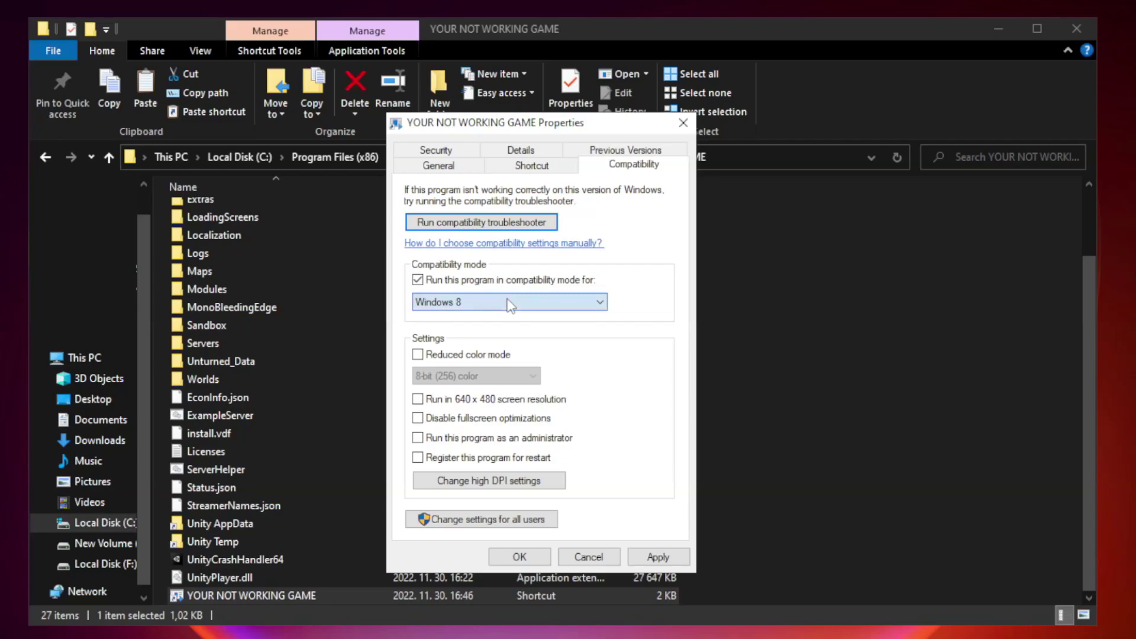
{"action": "left_click", "coordinate": [471, 302]}
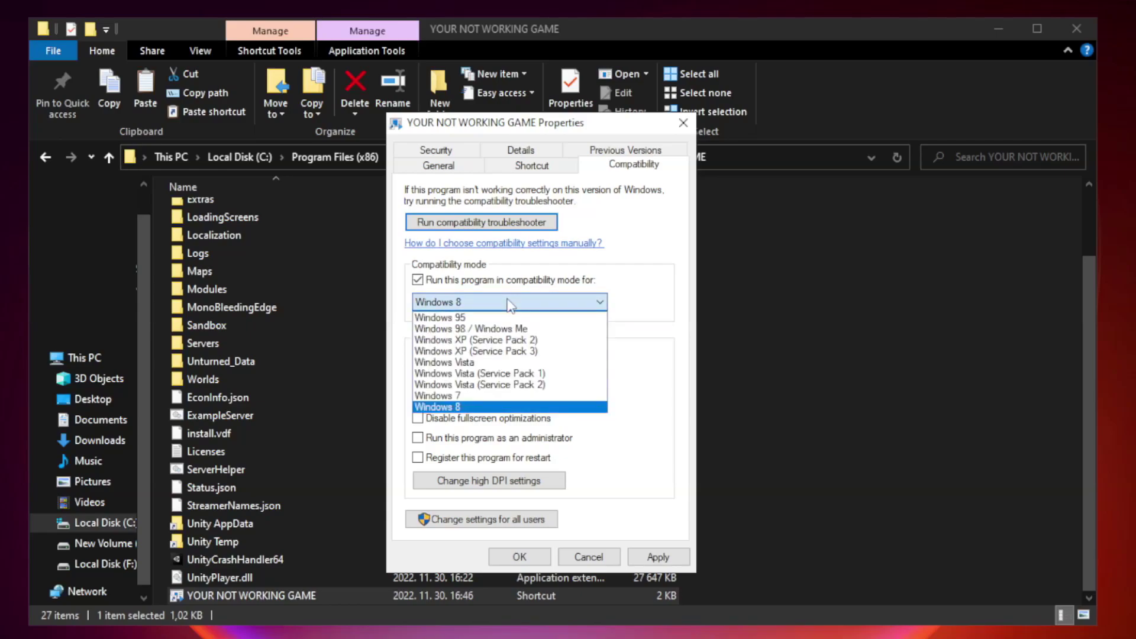
{"action": "left_click", "coordinate": [479, 408]}
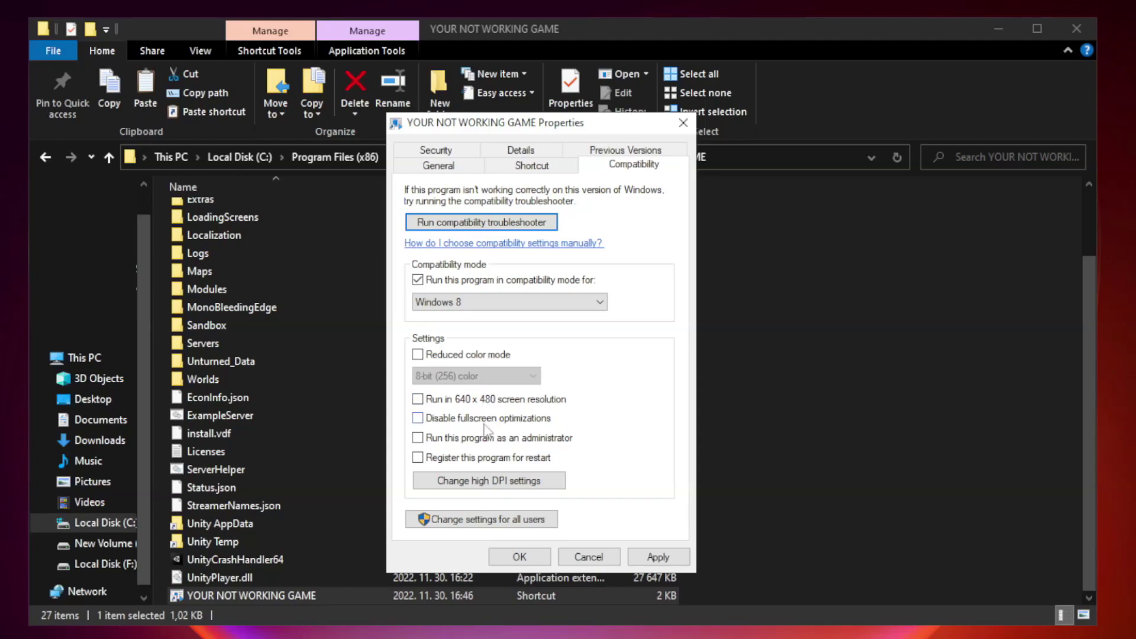
{"action": "left_click", "coordinate": [446, 427]}
{"action": "left_click", "coordinate": [447, 445]}
{"action": "left_click", "coordinate": [658, 558]}
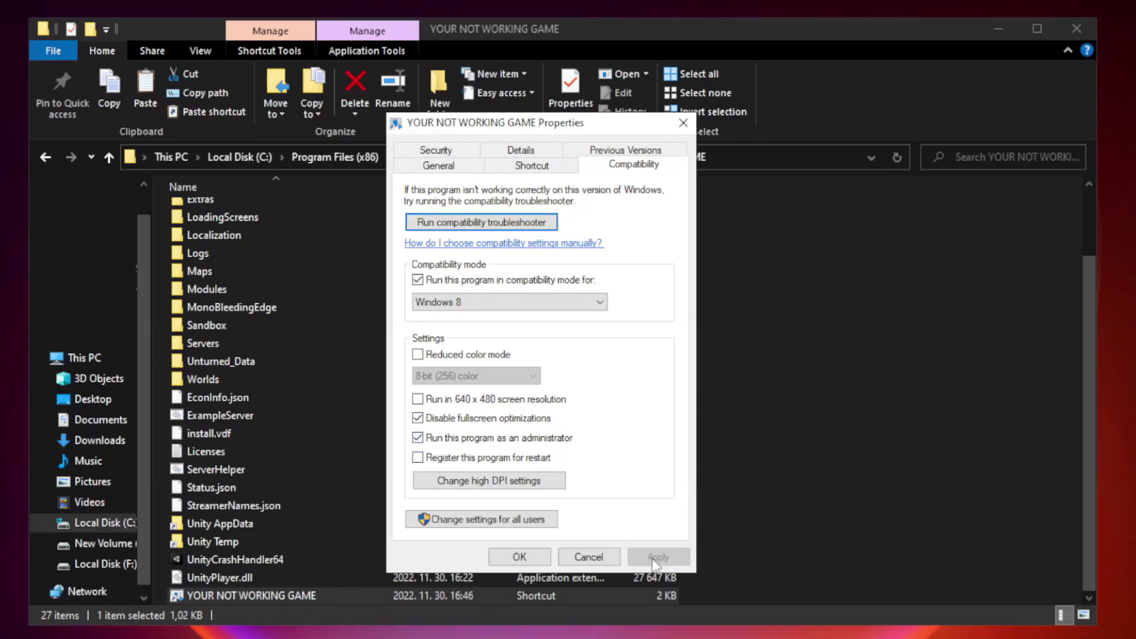
{"action": "left_click", "coordinate": [519, 557]}
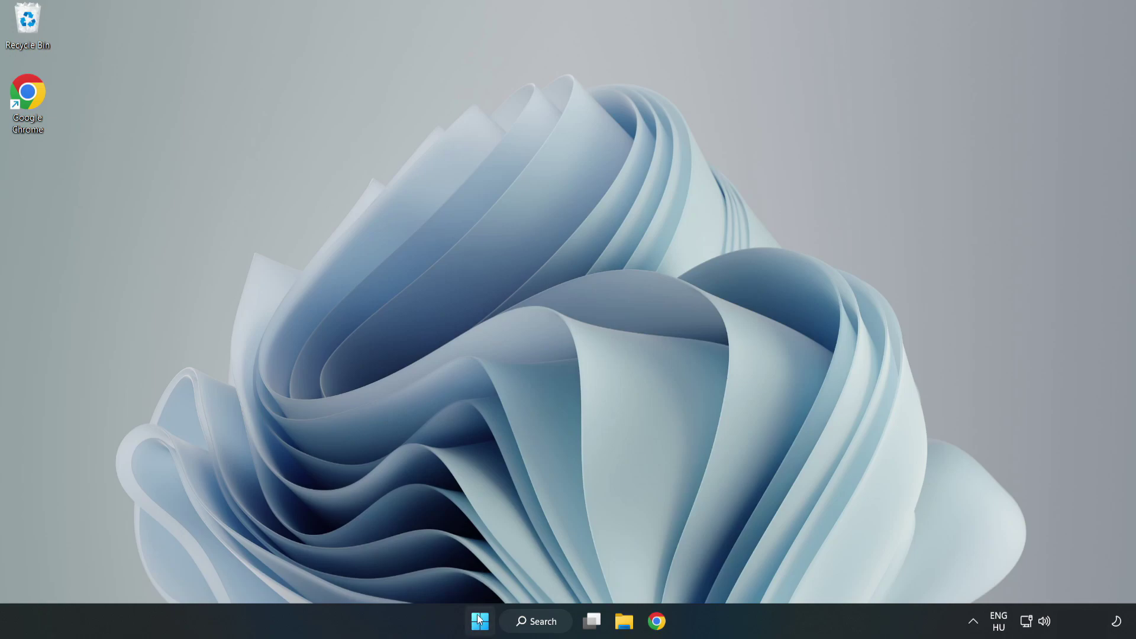
- Launch Task Manager from the Start button's Win+X menu
{"action": "right_click", "coordinate": [481, 625]}
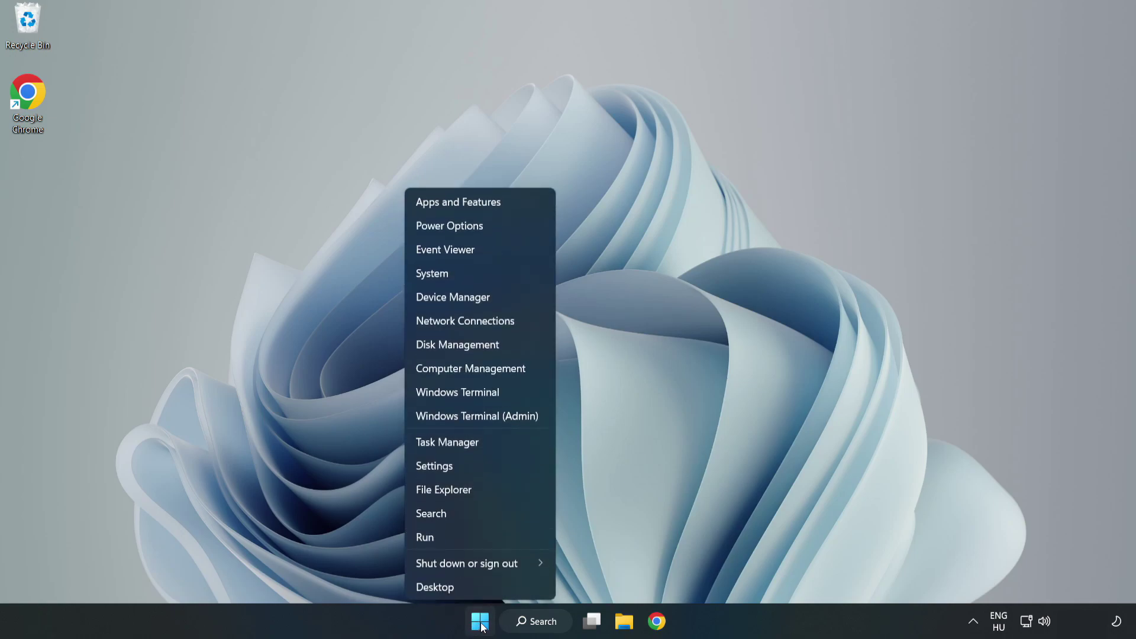
{"action": "left_click", "coordinate": [477, 442]}
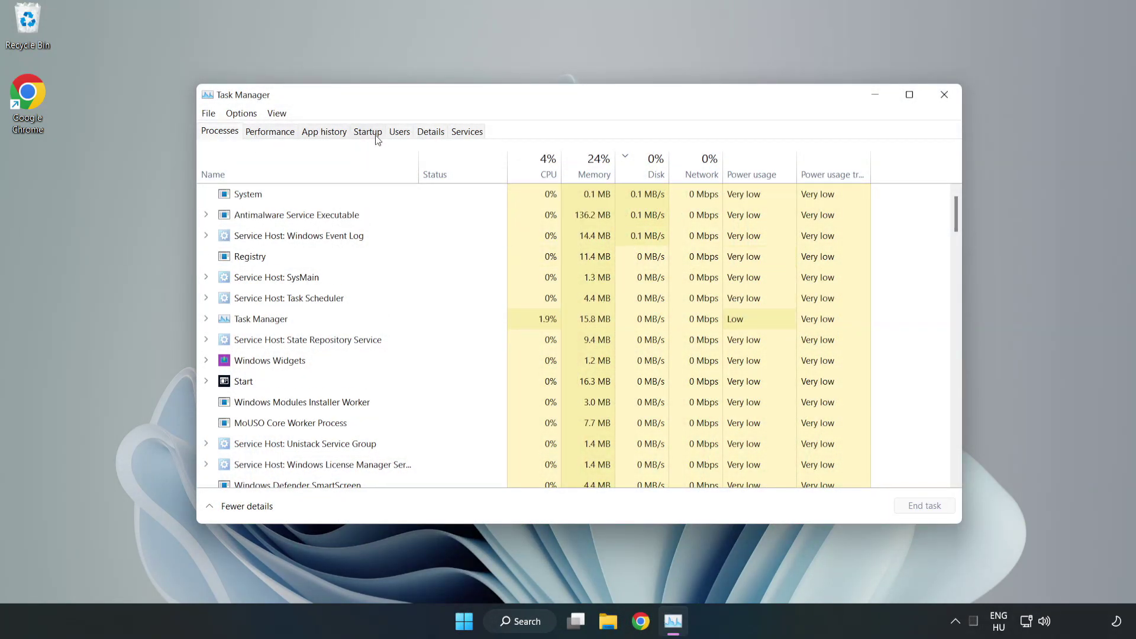
- On the Startup tab, disable Cortana and Microsoft Edge from launching at startup
{"action": "left_click", "coordinate": [369, 136]}
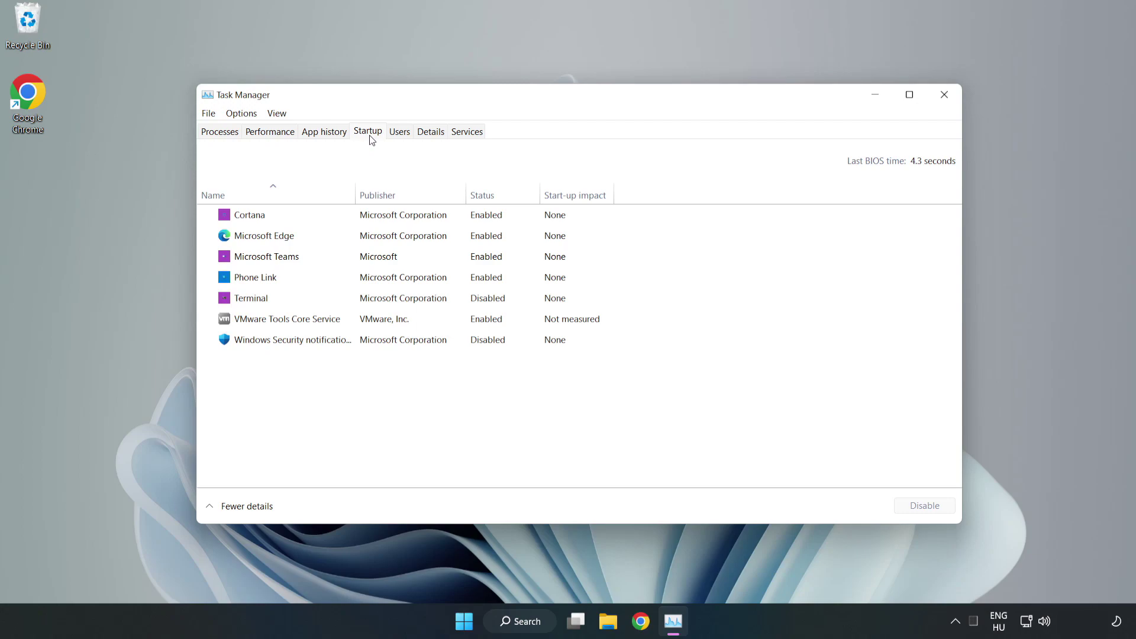
{"action": "left_click", "coordinate": [392, 223]}
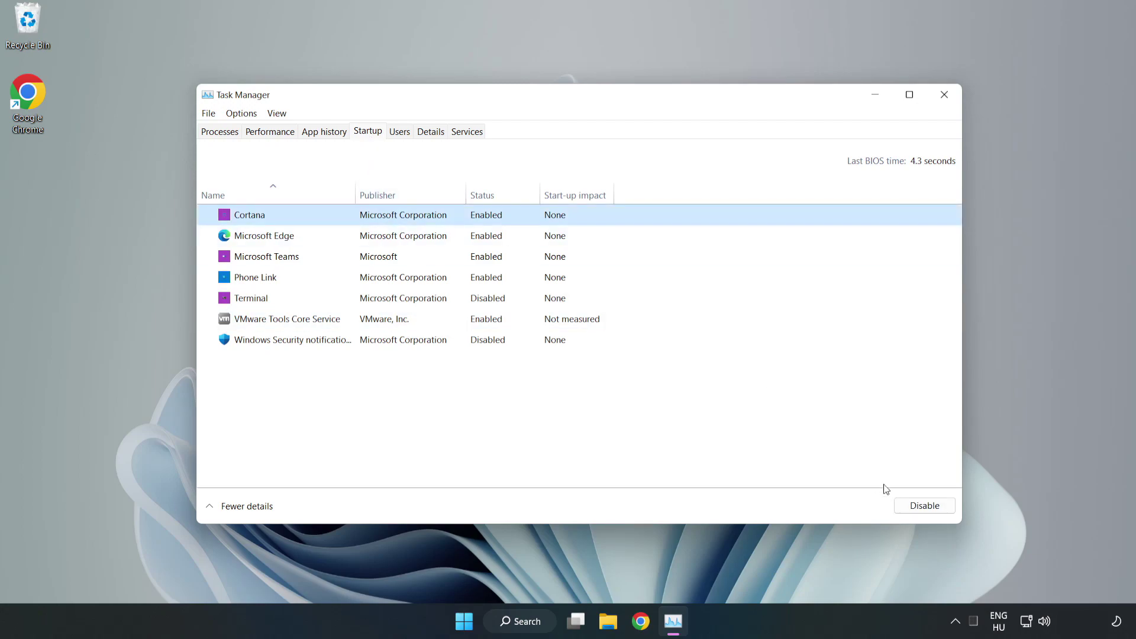
{"action": "left_click", "coordinate": [919, 507]}
{"action": "left_click", "coordinate": [494, 235]}
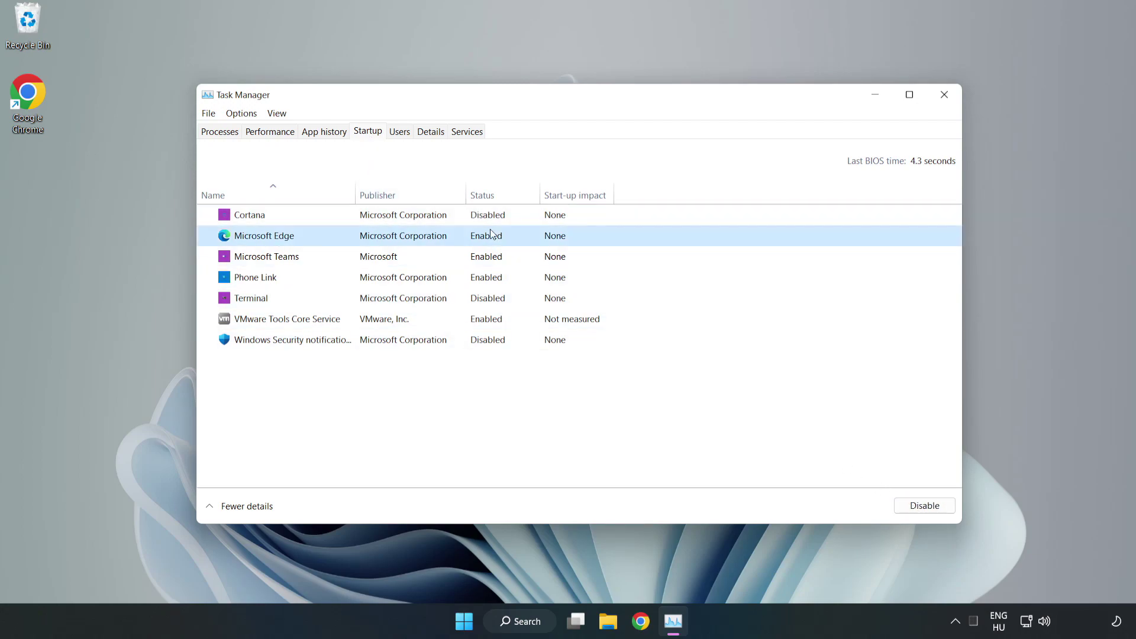
{"action": "left_click", "coordinate": [910, 504]}
- Disable Microsoft Teams and Phone Link from launching at startup
{"action": "left_click", "coordinate": [391, 259]}
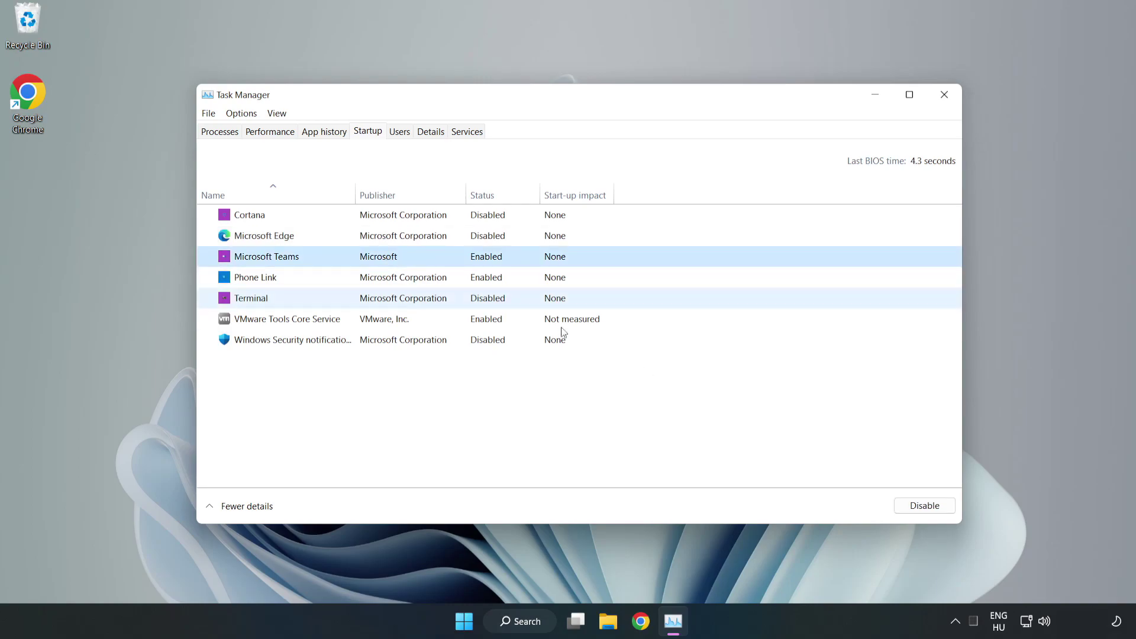
{"action": "left_click", "coordinate": [918, 508]}
{"action": "left_click", "coordinate": [382, 280]}
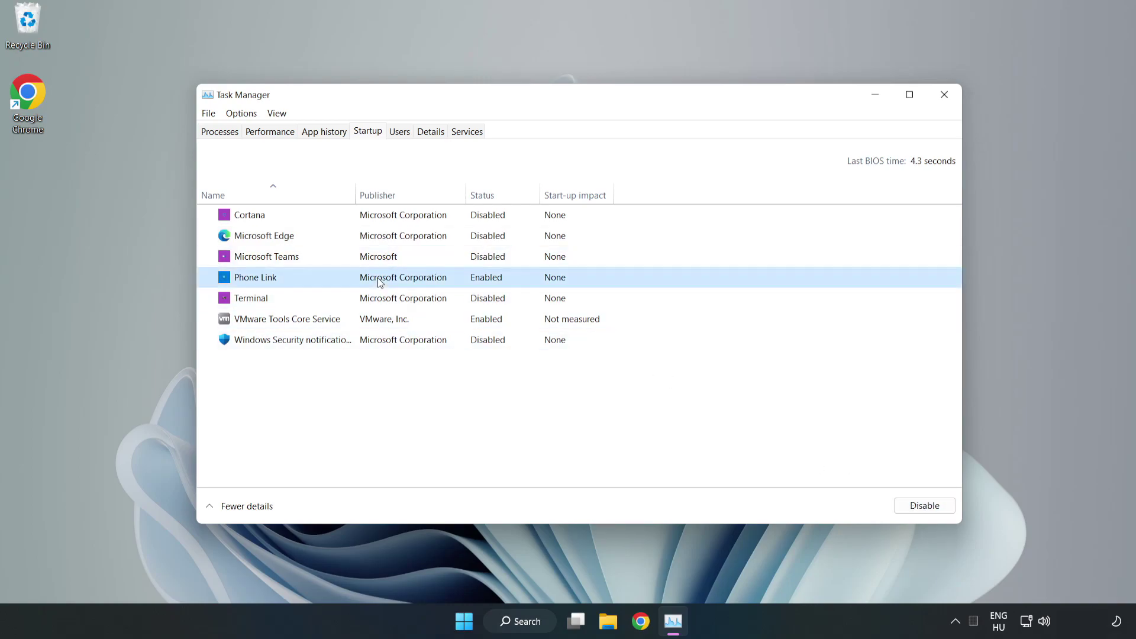
{"action": "left_click", "coordinate": [909, 507]}
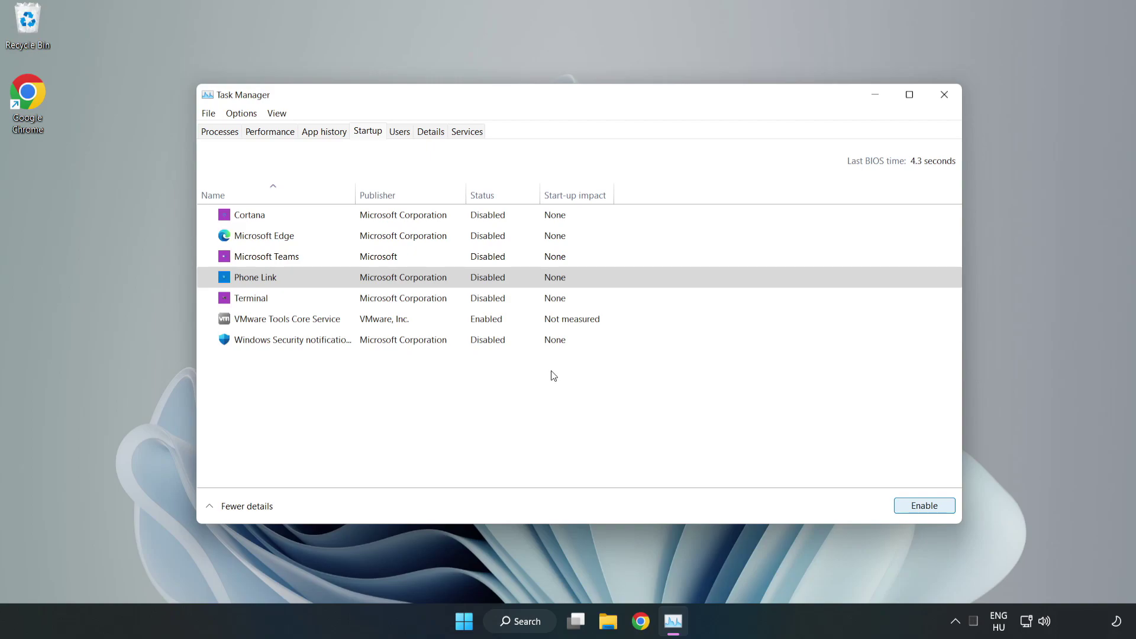
- Close Task Manager and download the DirectX End-User Runtime Web Installer (dxwebsetup.exe) in Chrome
{"action": "left_click", "coordinate": [945, 97]}
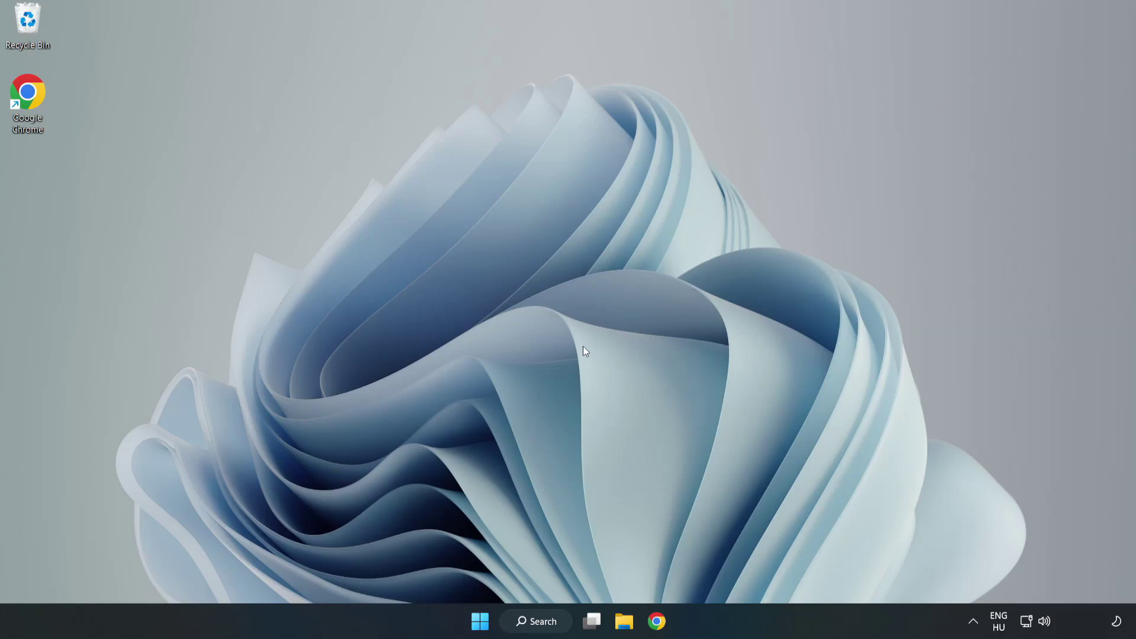
{"action": "left_click", "coordinate": [656, 623]}
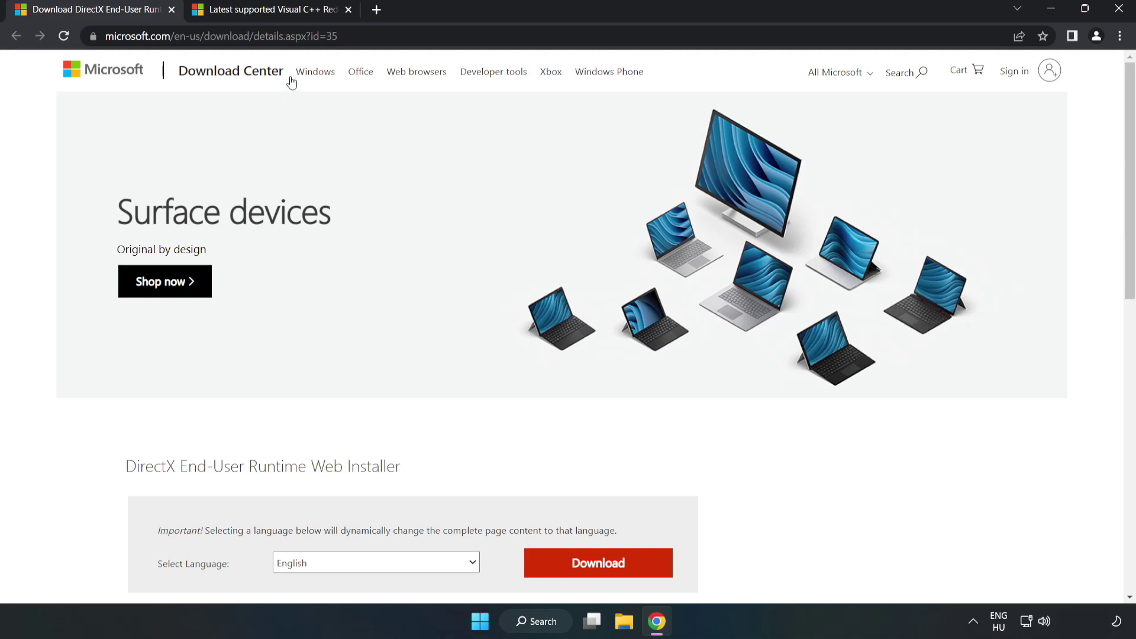
{"action": "left_click", "coordinate": [353, 39]}
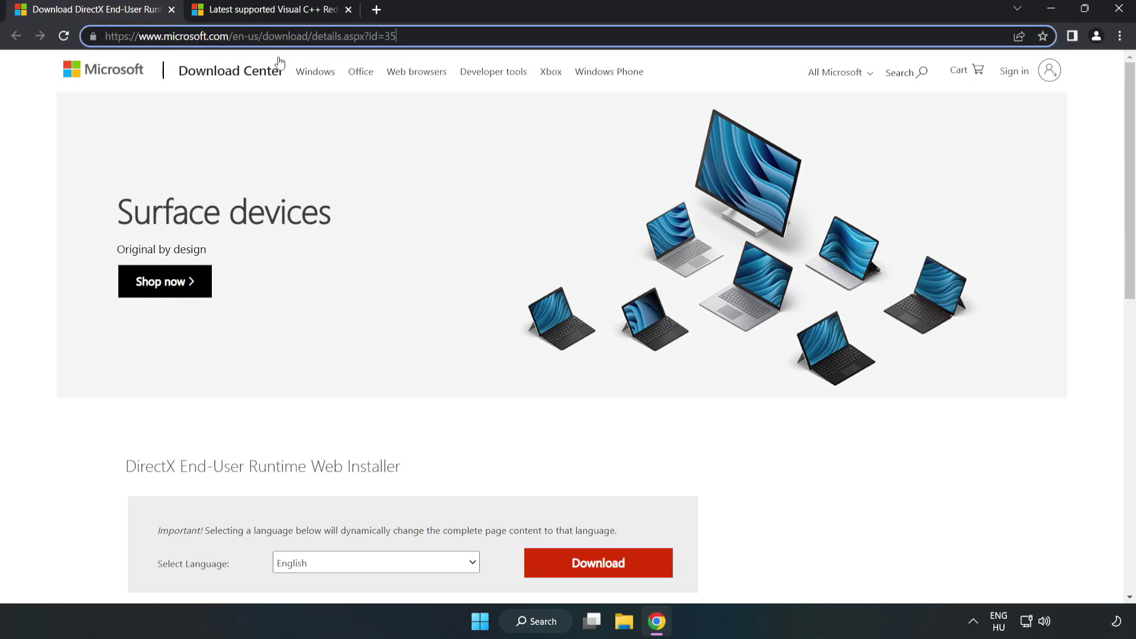
{"action": "left_click", "coordinate": [46, 134]}
{"action": "scroll", "coordinate": [46, 135], "scroll_direction": "down", "scroll_amount": 2}
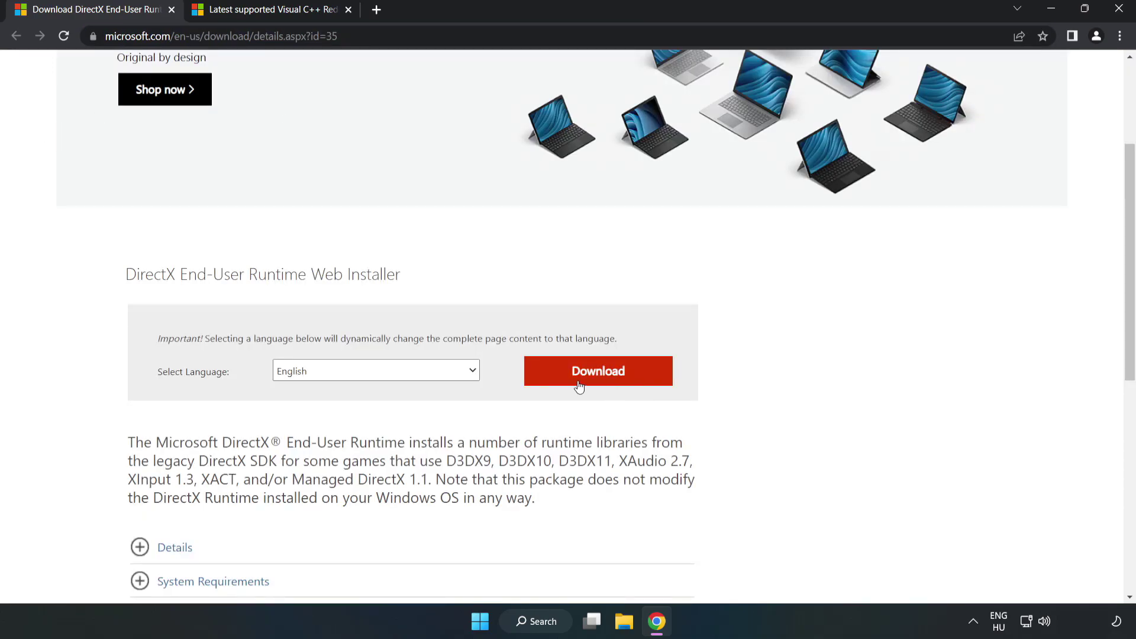
{"action": "left_click", "coordinate": [602, 380]}
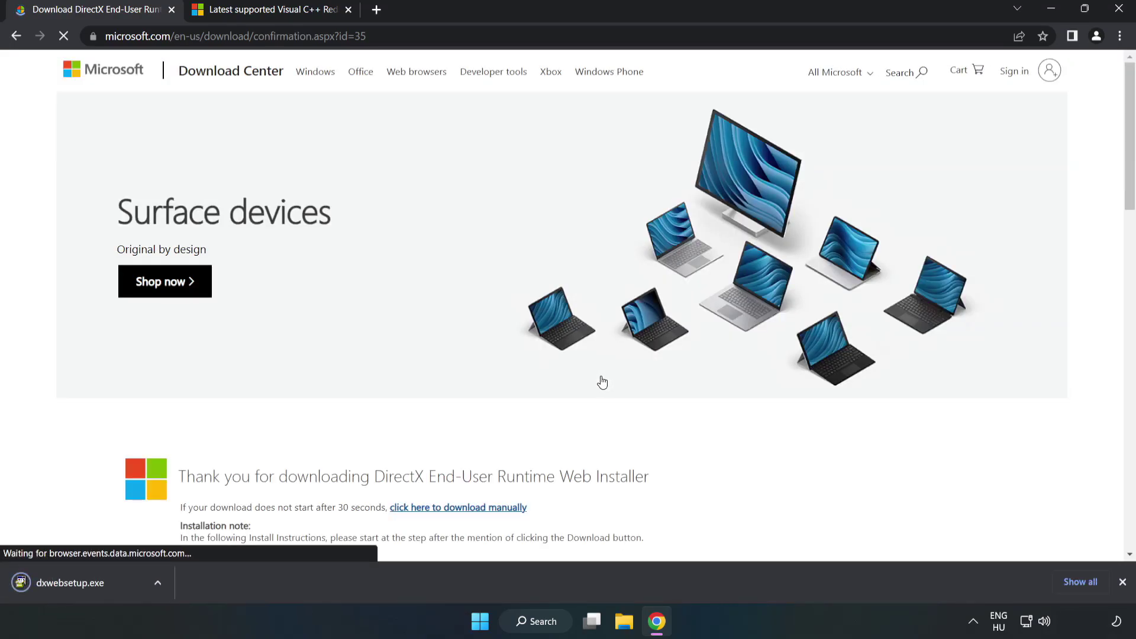
- Run dxwebsetup.exe and accept the DirectX license agreement
{"action": "left_click", "coordinate": [84, 583]}
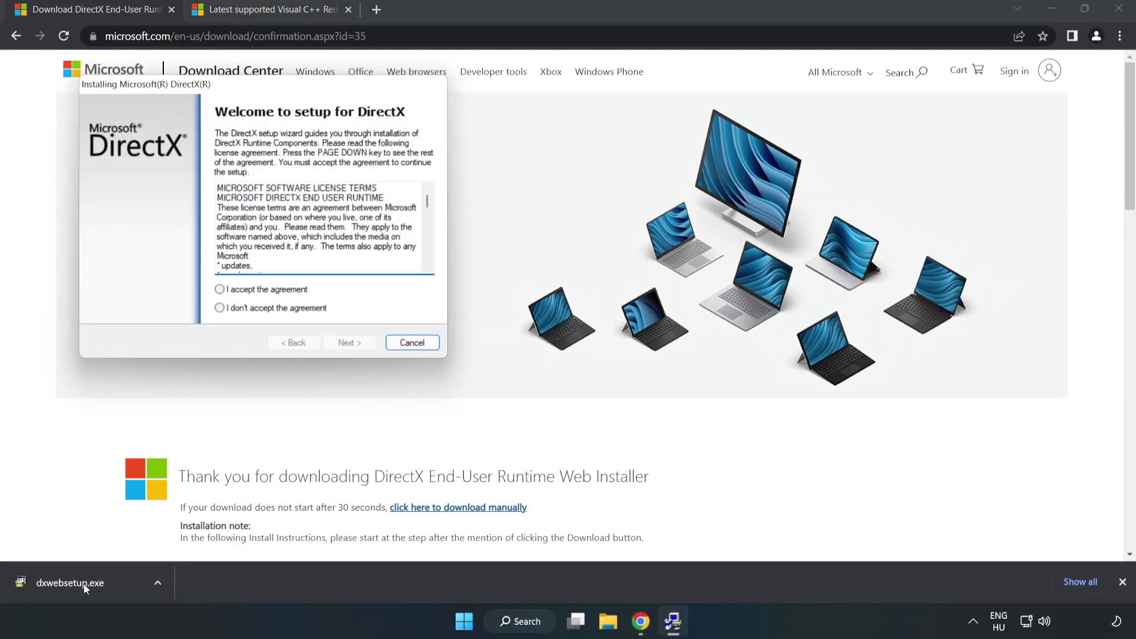
{"action": "left_click_drag", "start_coordinate": [258, 91], "coordinate": [552, 189]}
{"action": "left_click_drag", "start_coordinate": [722, 302], "coordinate": [712, 362]}
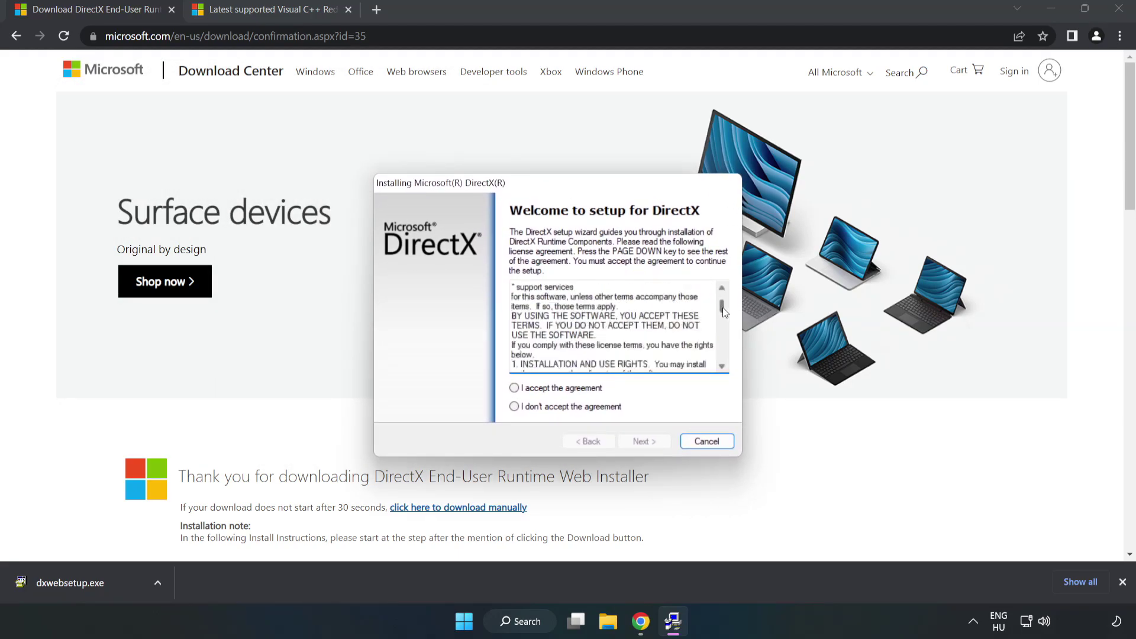
{"action": "left_click", "coordinate": [525, 391]}
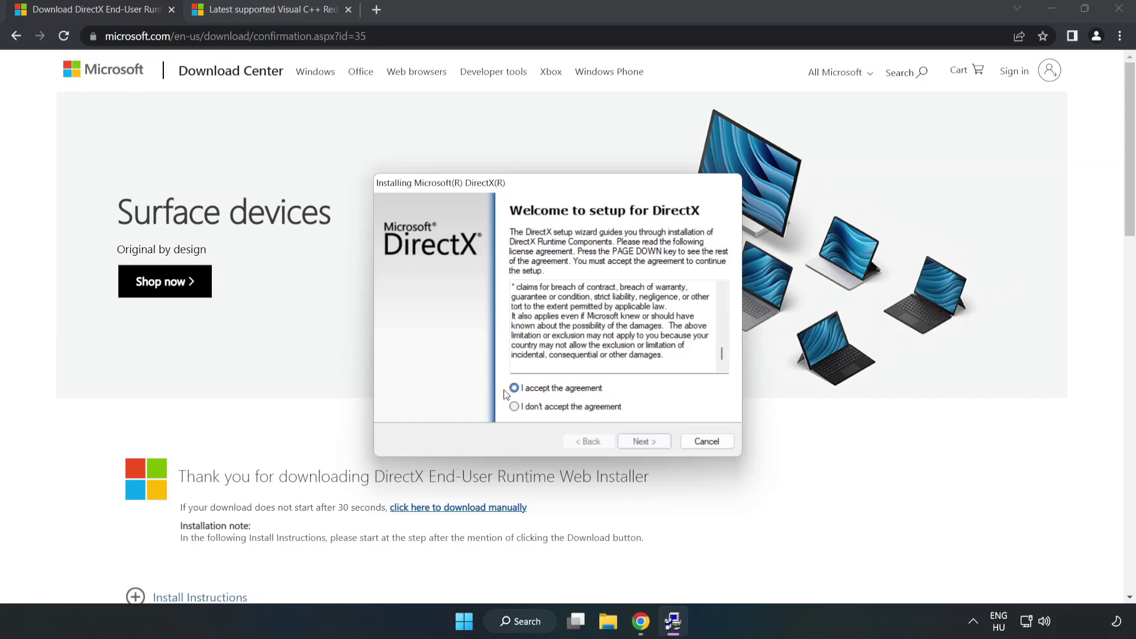
{"action": "left_click", "coordinate": [649, 444]}
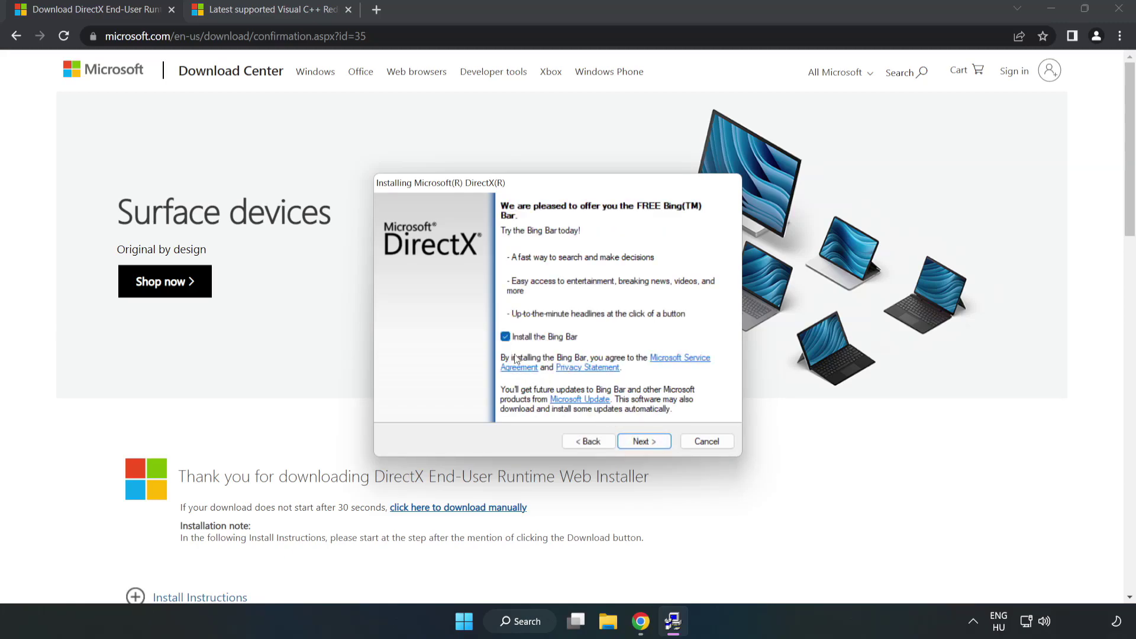
- Decline the Bing Bar, install the DirectX components and finish setup
{"action": "left_click", "coordinate": [506, 338]}
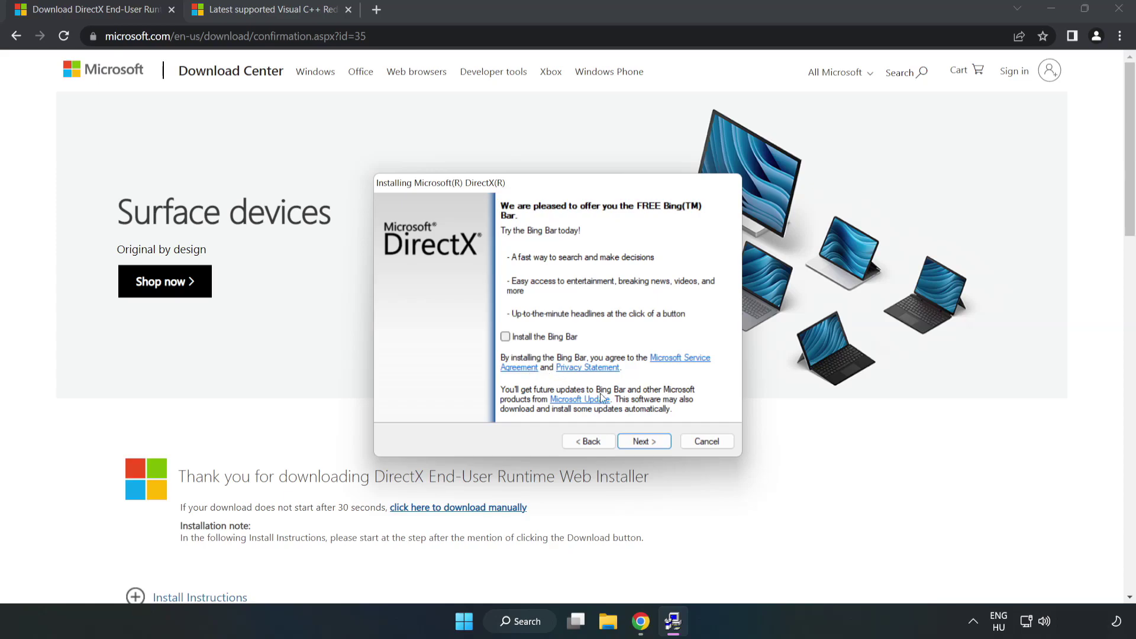
{"action": "left_click", "coordinate": [652, 442]}
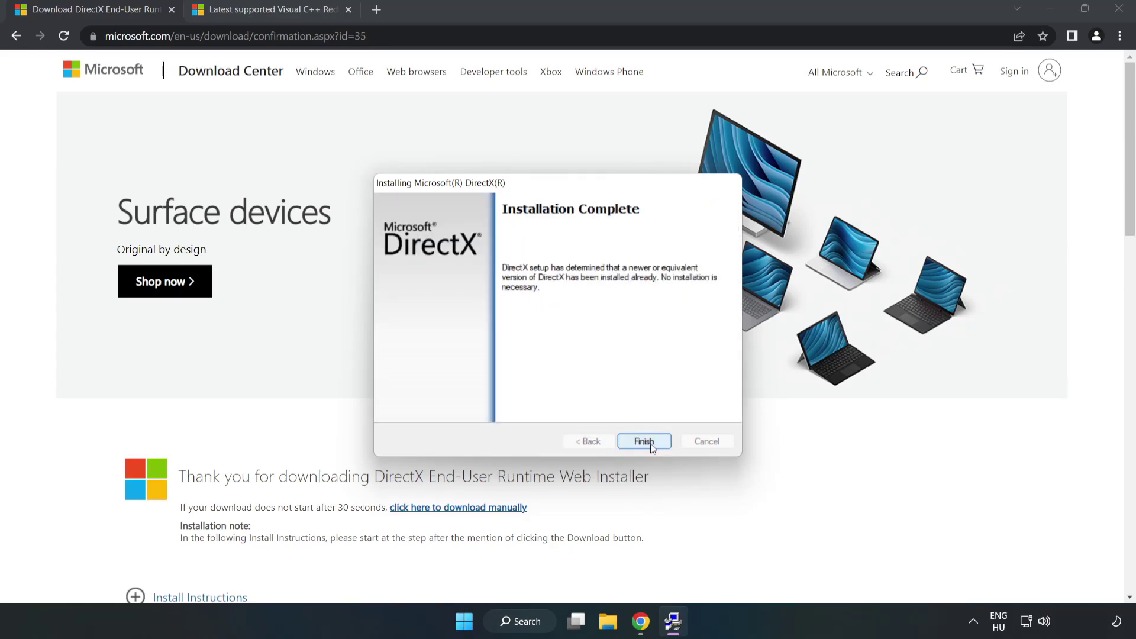
{"action": "left_click", "coordinate": [651, 443]}
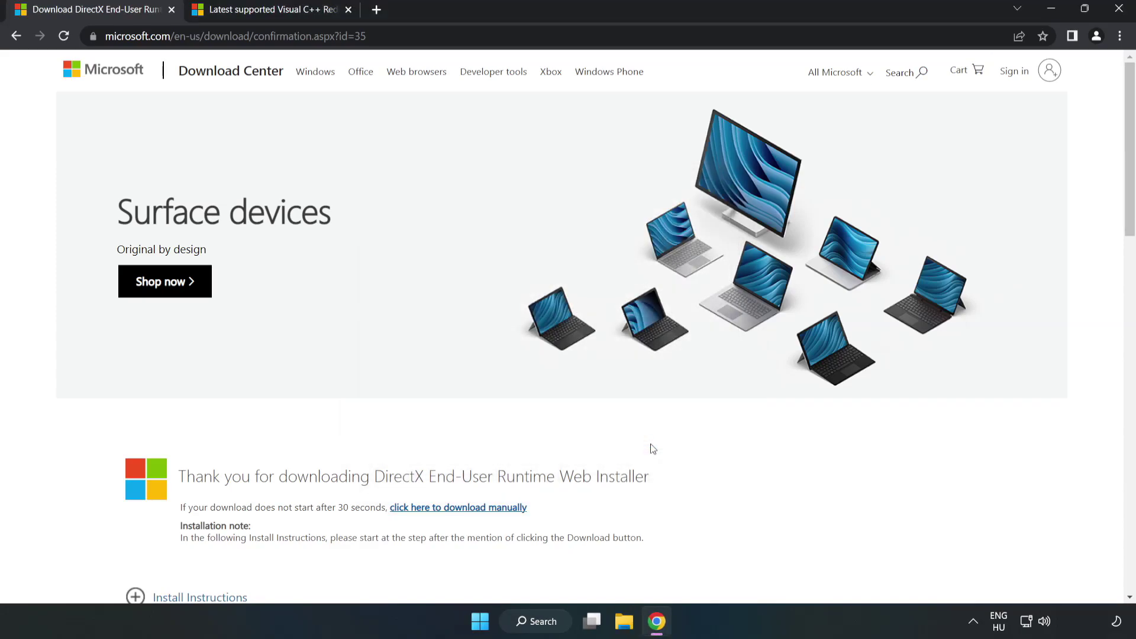
- Switch to the Microsoft Learn Visual C++ Redistributable page and close the DirectX download page
{"action": "left_click", "coordinate": [169, 10]}
{"action": "left_click", "coordinate": [95, 9]}
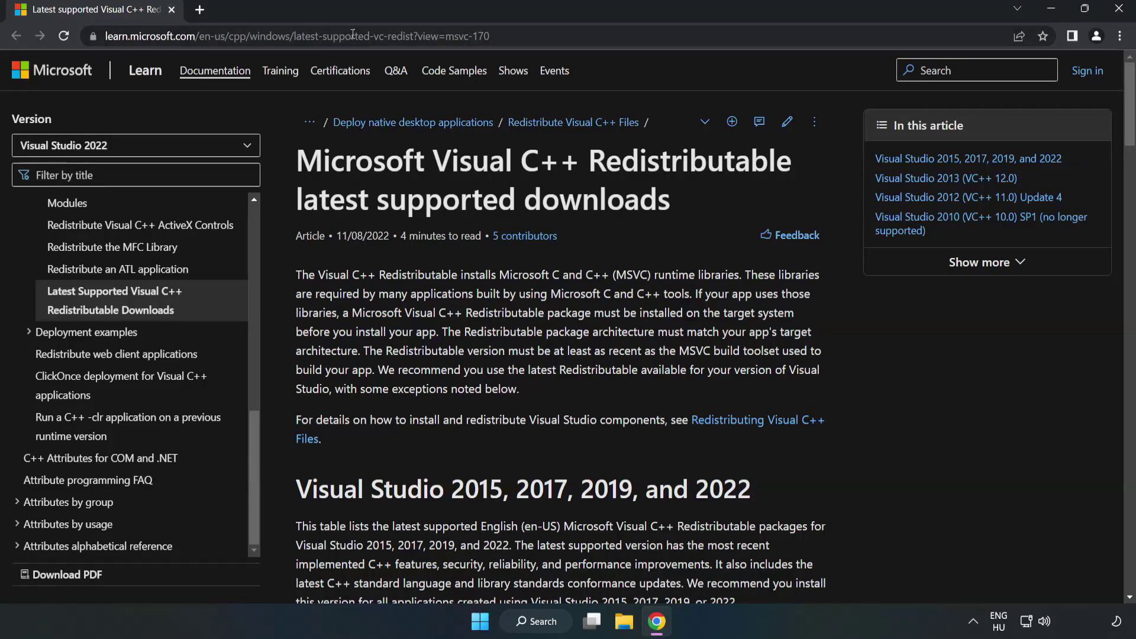
{"action": "left_click", "coordinate": [517, 36]}
{"action": "left_click_drag", "start_coordinate": [517, 36], "coordinate": [106, 35]}
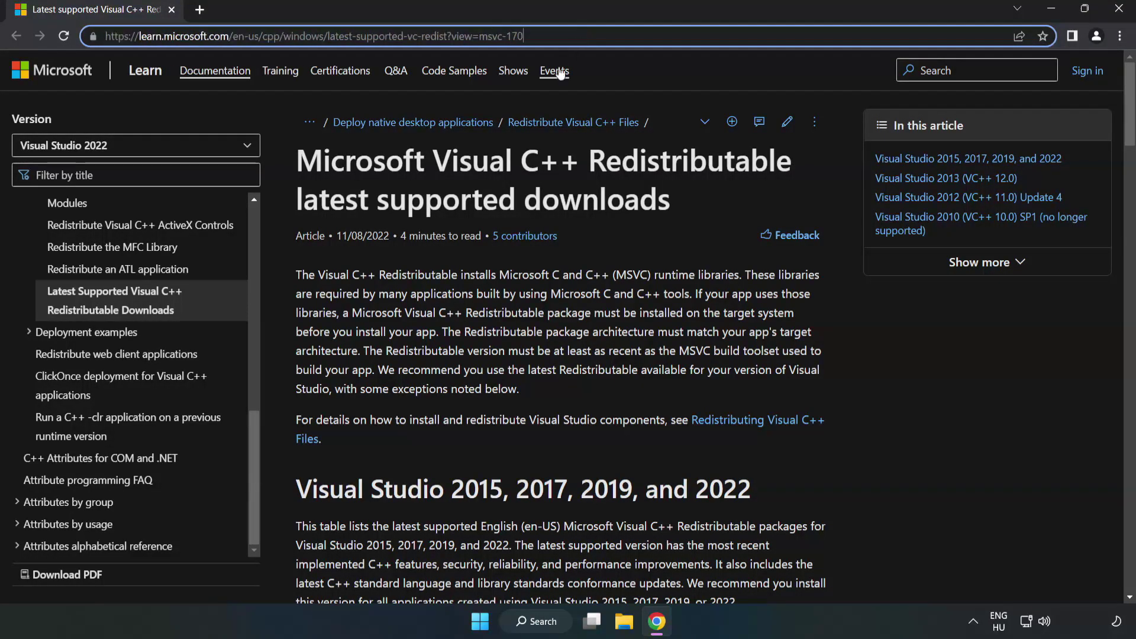
{"action": "left_click", "coordinate": [453, 212]}
{"action": "scroll", "coordinate": [453, 212], "scroll_direction": "down", "scroll_amount": 3}
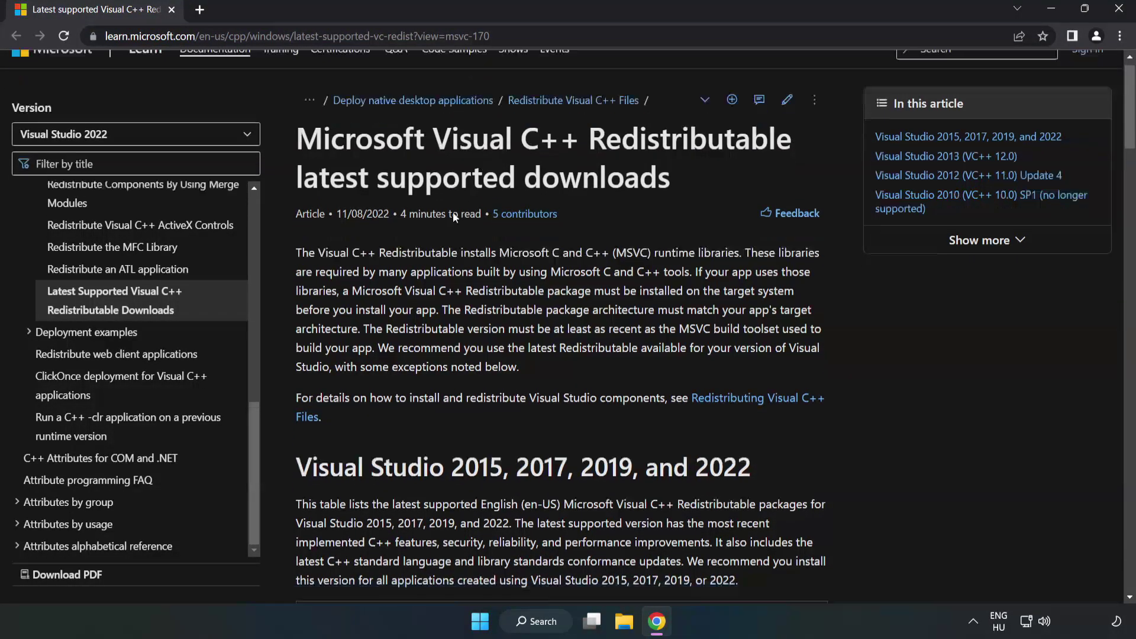
{"action": "scroll", "coordinate": [452, 216], "scroll_direction": "down", "scroll_amount": 2}
{"action": "scroll", "coordinate": [448, 226], "scroll_direction": "down", "scroll_amount": 1}
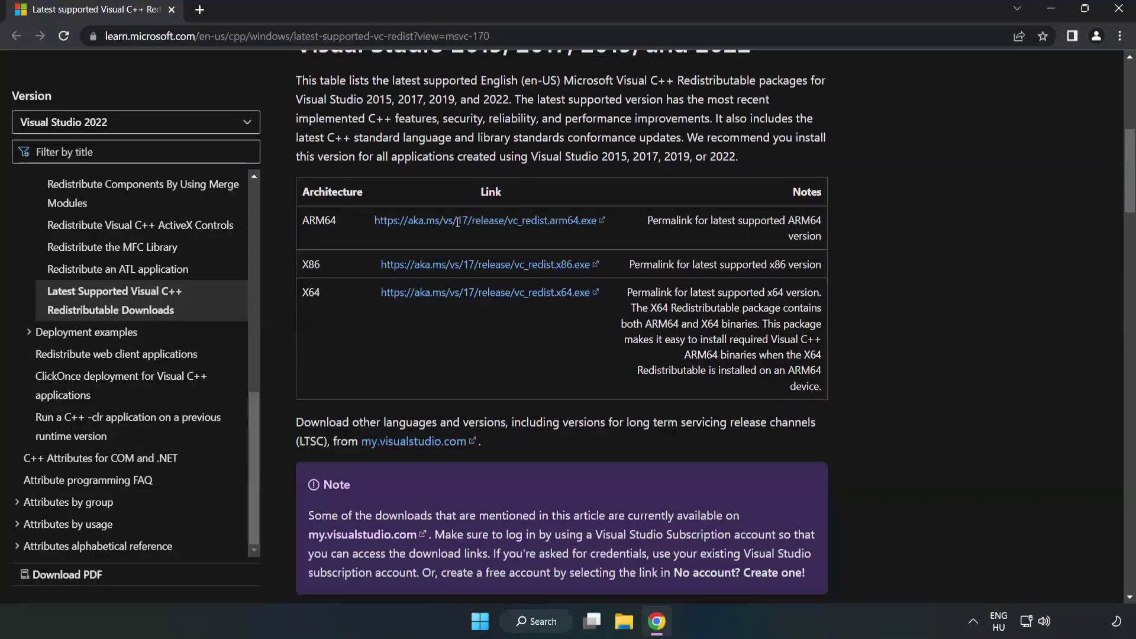
{"action": "scroll", "coordinate": [447, 231], "scroll_direction": "up", "scroll_amount": 1}
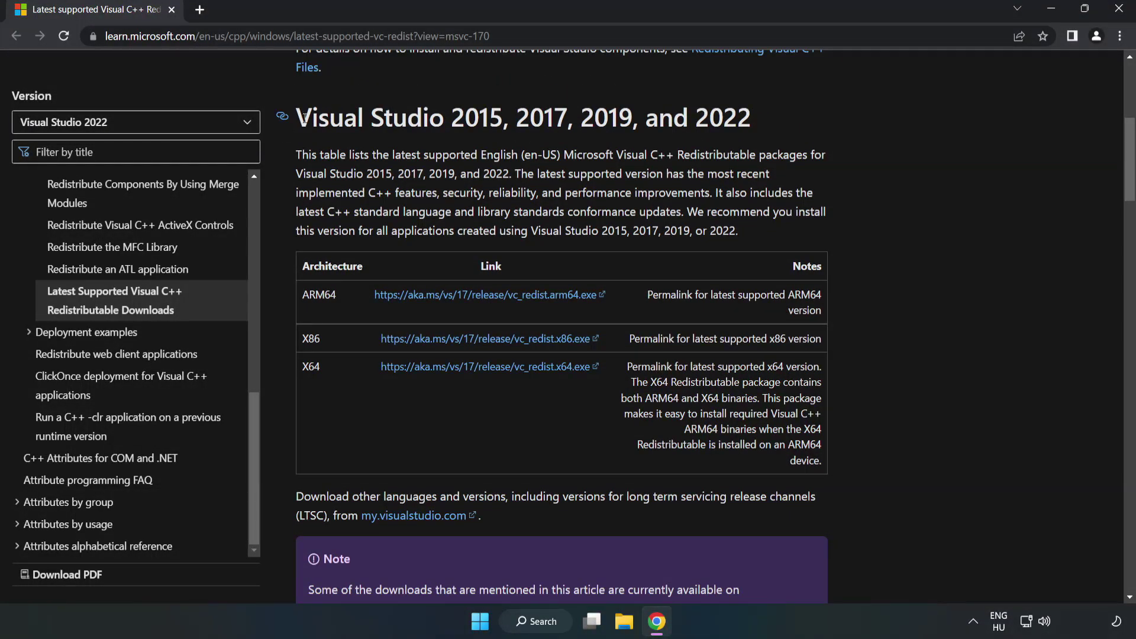
{"action": "left_click_drag", "start_coordinate": [297, 117], "coordinate": [751, 119]}
{"action": "left_click", "coordinate": [704, 149]}
- Download the ARM64, x86 and x64 vc_redist installers
{"action": "left_click", "coordinate": [457, 295]}
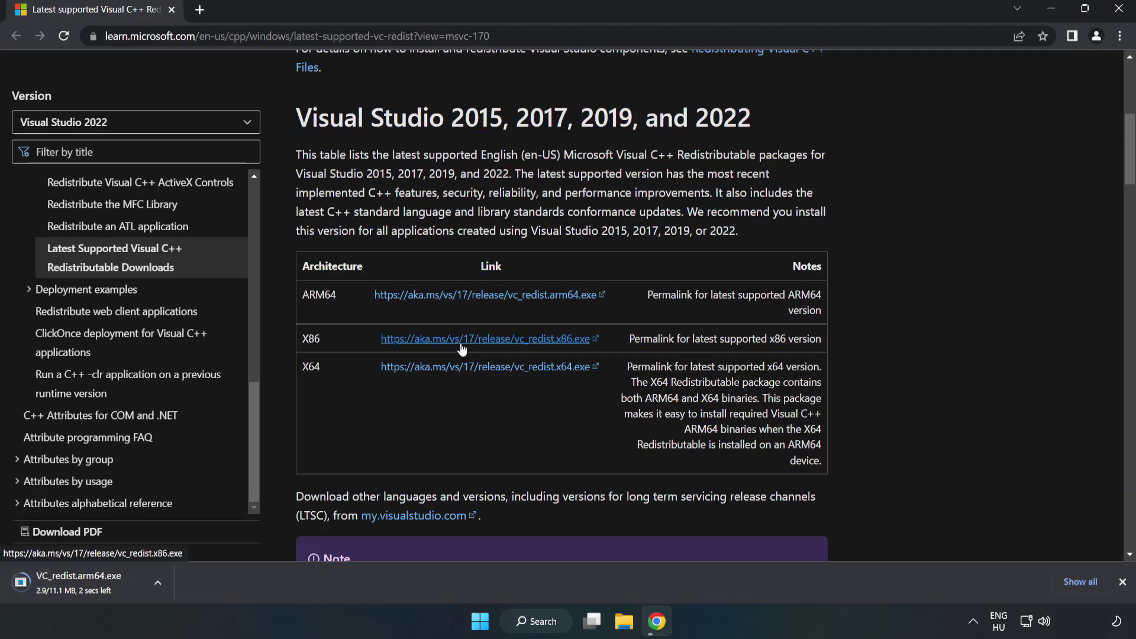
{"action": "left_click", "coordinate": [461, 349]}
{"action": "left_click", "coordinate": [476, 371]}
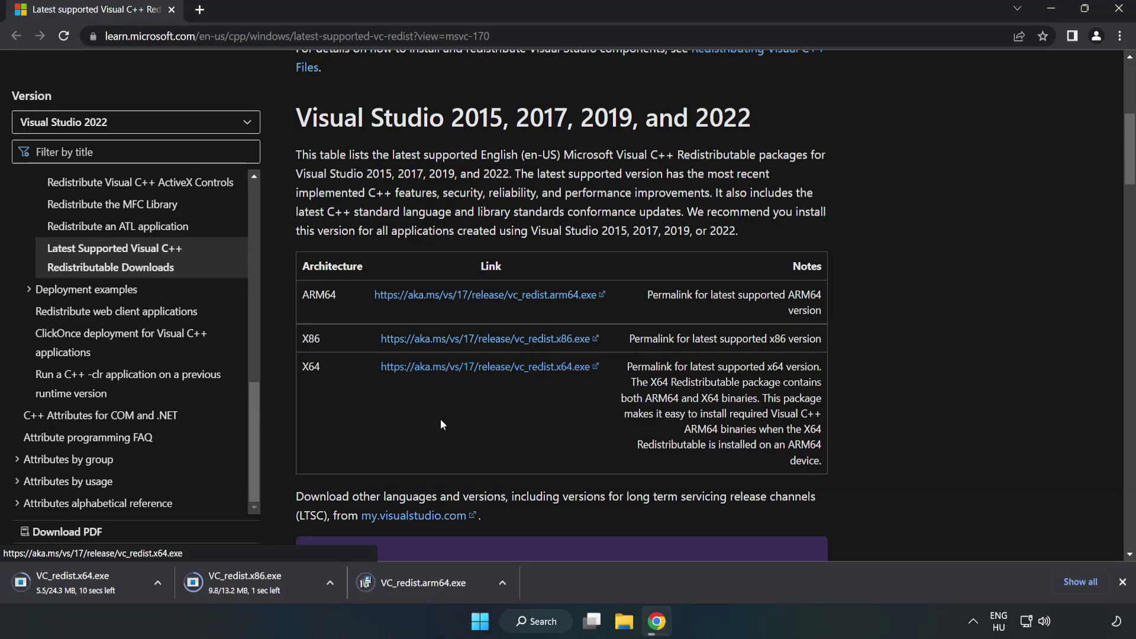
- Run VC_redist.arm64.exe, agree and install; close it after it fails as unsupported
{"action": "left_click", "coordinate": [433, 582]}
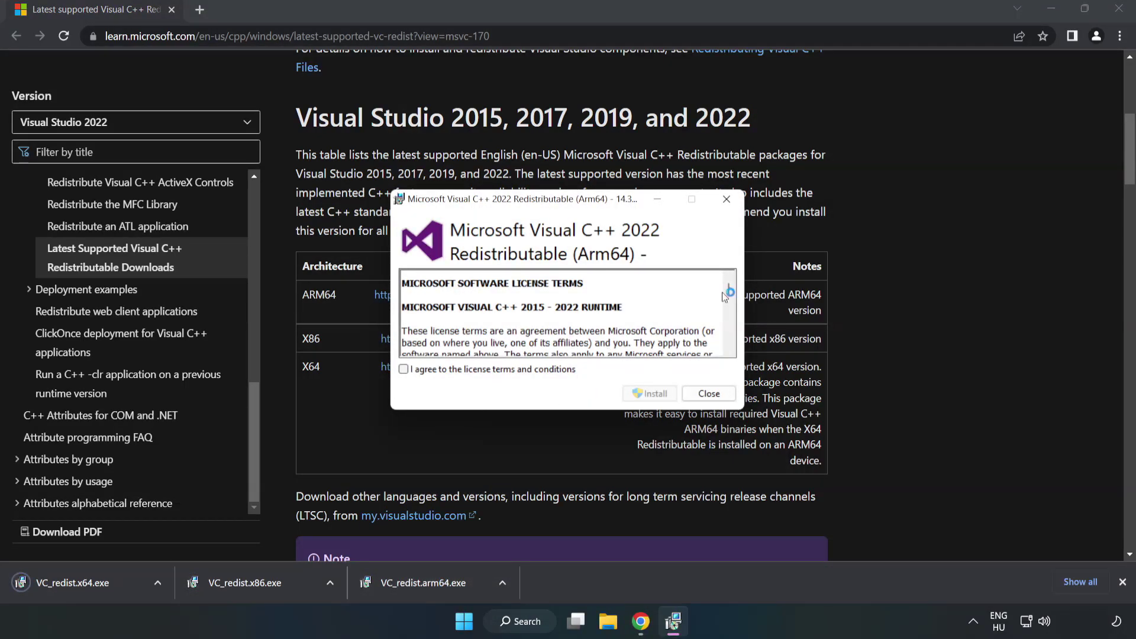
{"action": "left_click_drag", "start_coordinate": [728, 290], "coordinate": [730, 349]}
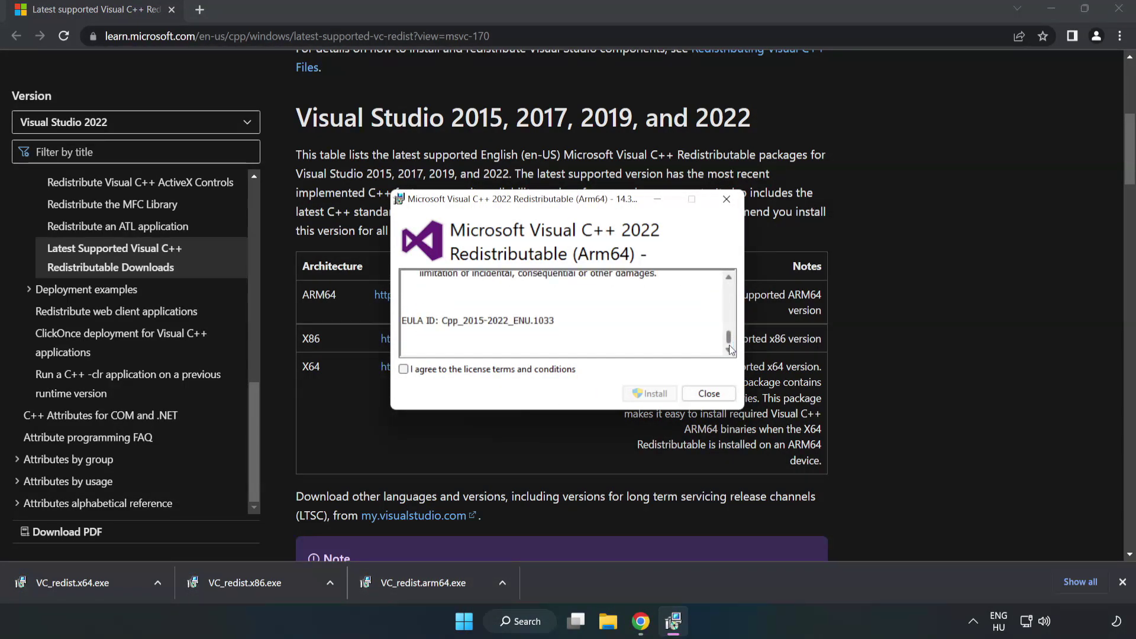
{"action": "left_click", "coordinate": [403, 370]}
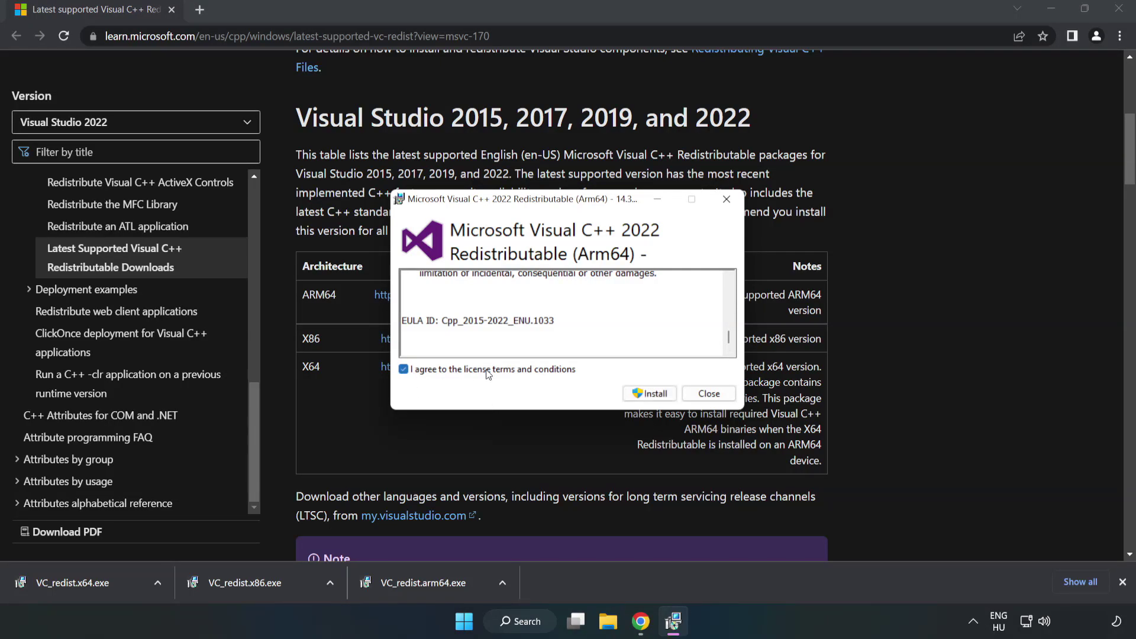
{"action": "left_click", "coordinate": [650, 393]}
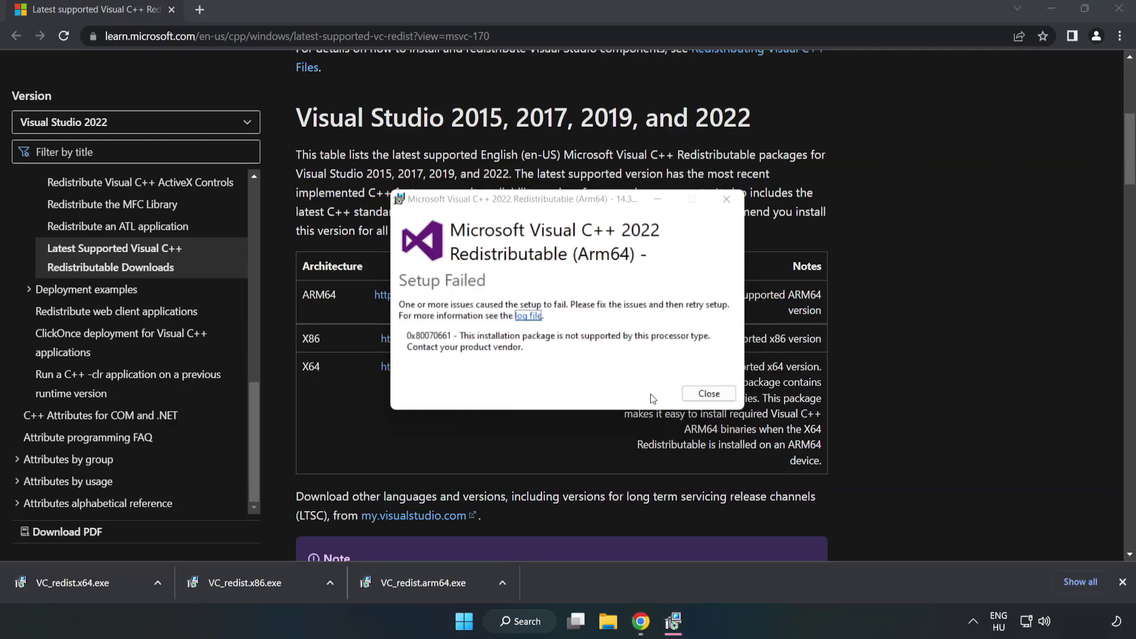
{"action": "left_click", "coordinate": [708, 394]}
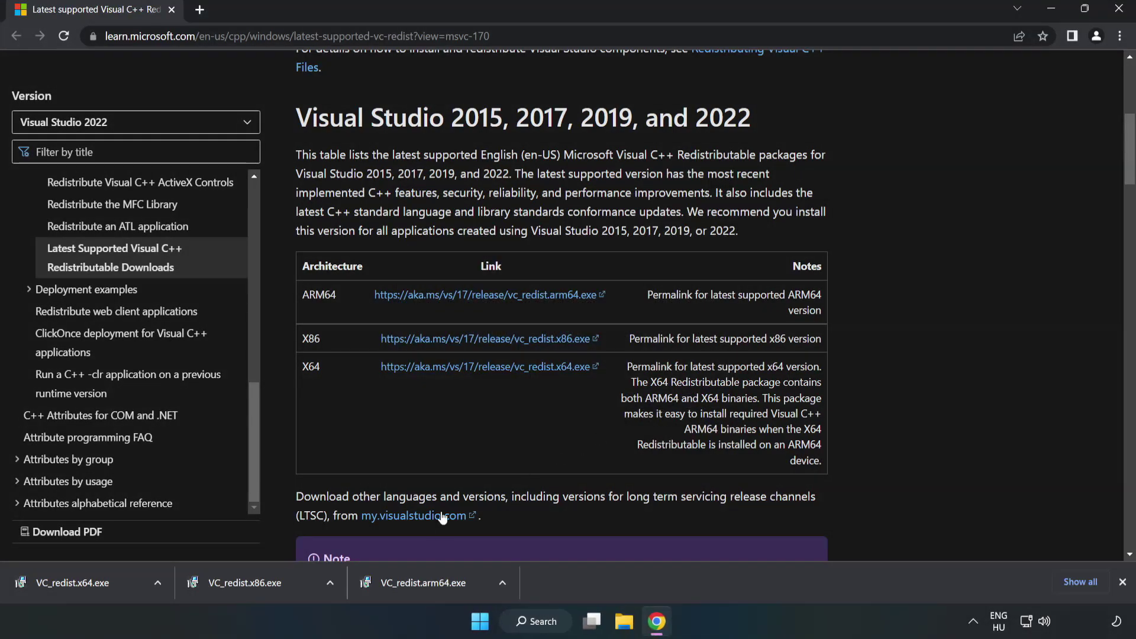
- Run VC_redist.x86.exe, agree to the terms and install the x86 redistributable
{"action": "left_click", "coordinate": [251, 580]}
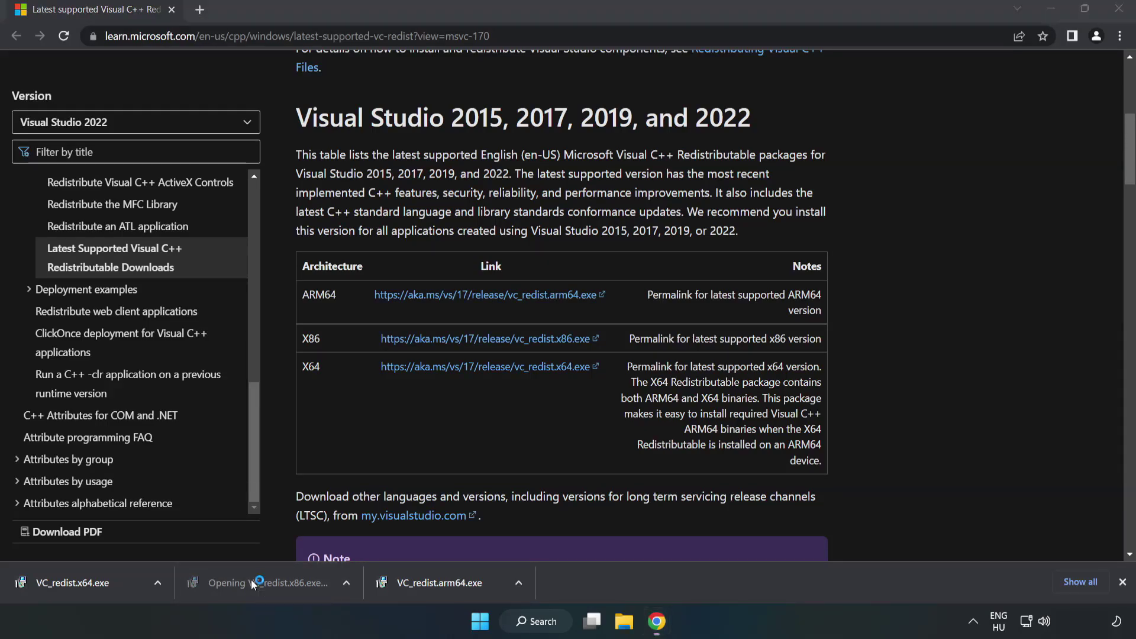
{"action": "left_click_drag", "start_coordinate": [728, 291], "coordinate": [727, 352]}
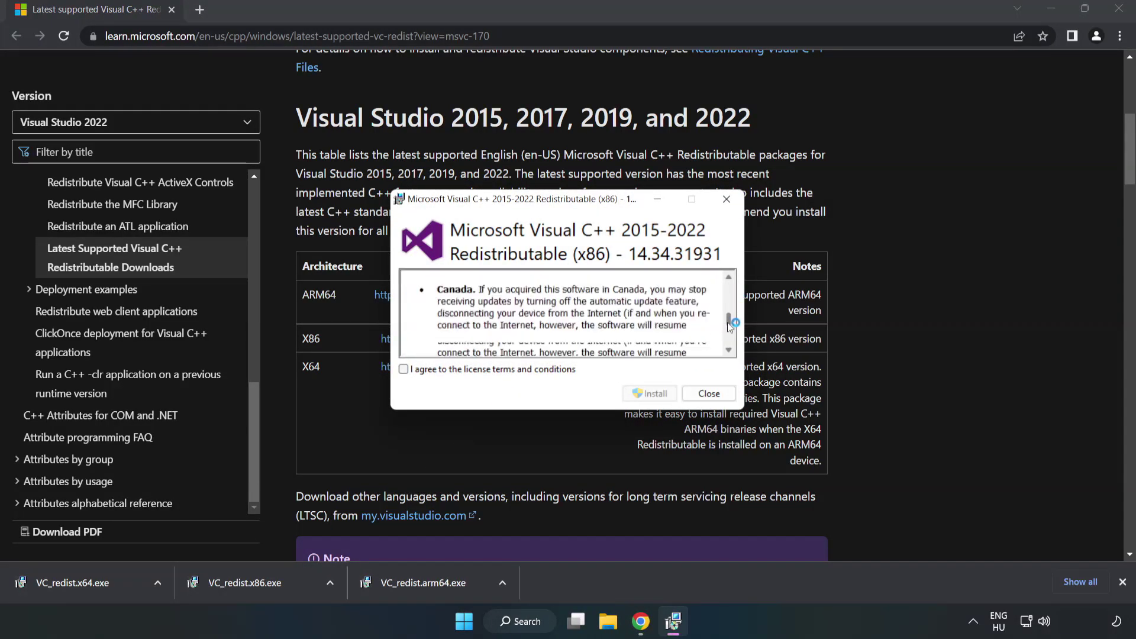
{"action": "left_click", "coordinate": [404, 369]}
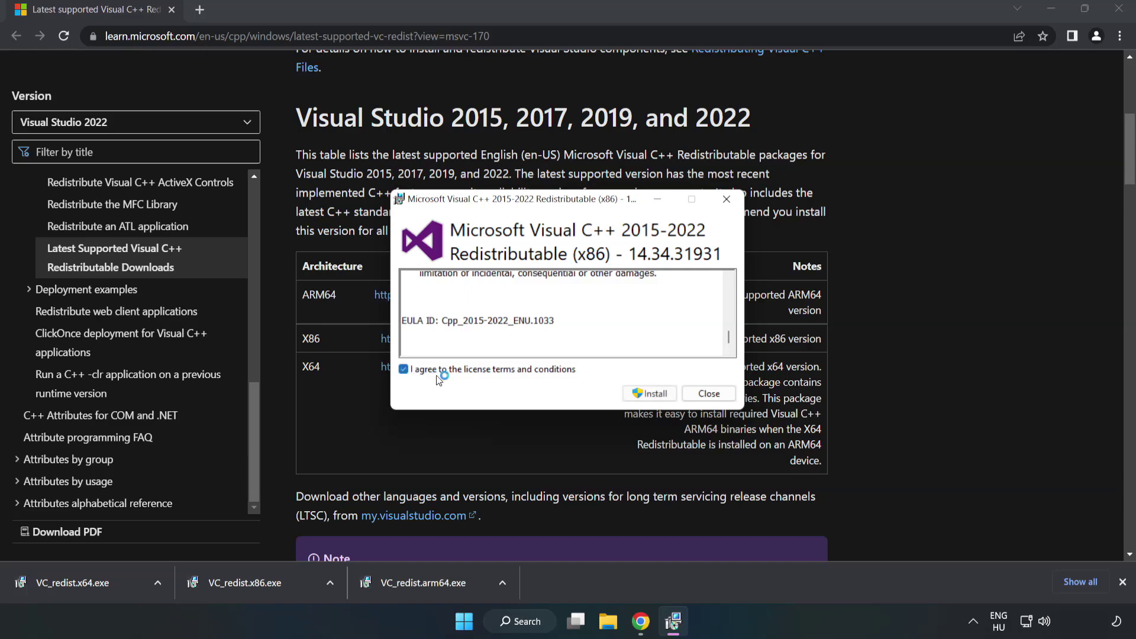
{"action": "left_click", "coordinate": [643, 395]}
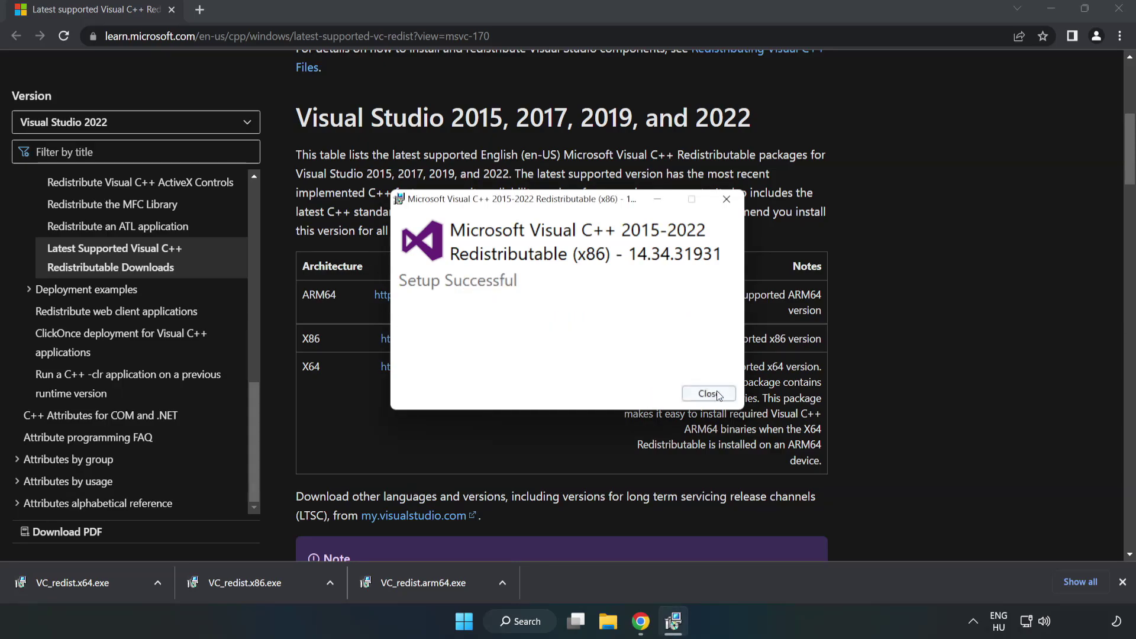
{"action": "left_click", "coordinate": [709, 394]}
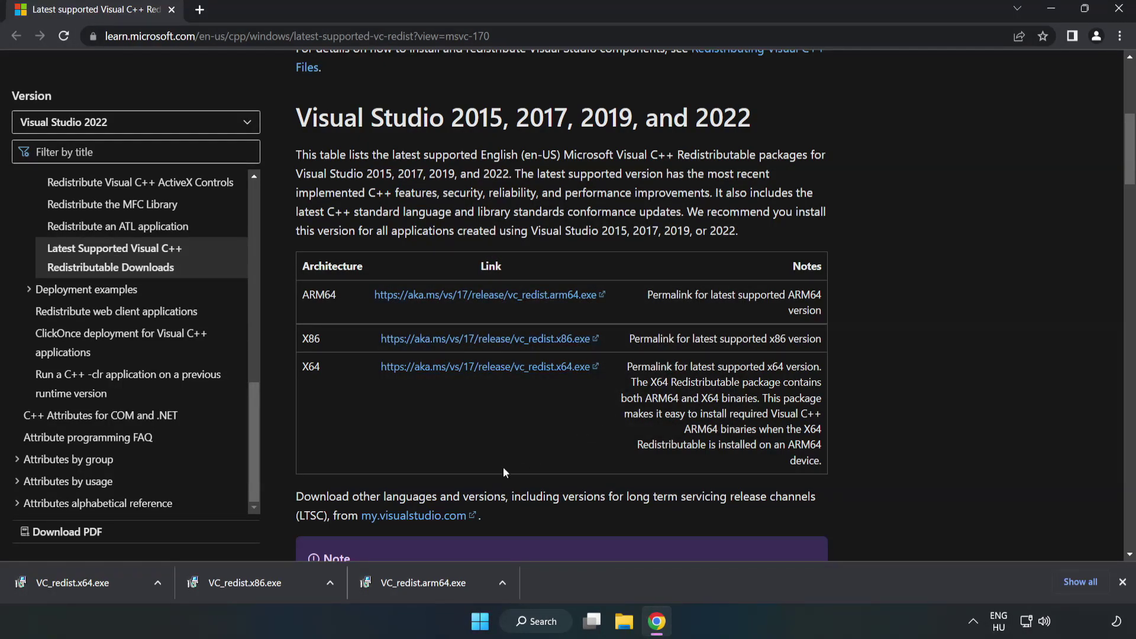
- Run VC_redist.x64.exe, agree to the terms and install the x64 redistributable
{"action": "left_click", "coordinate": [60, 581]}
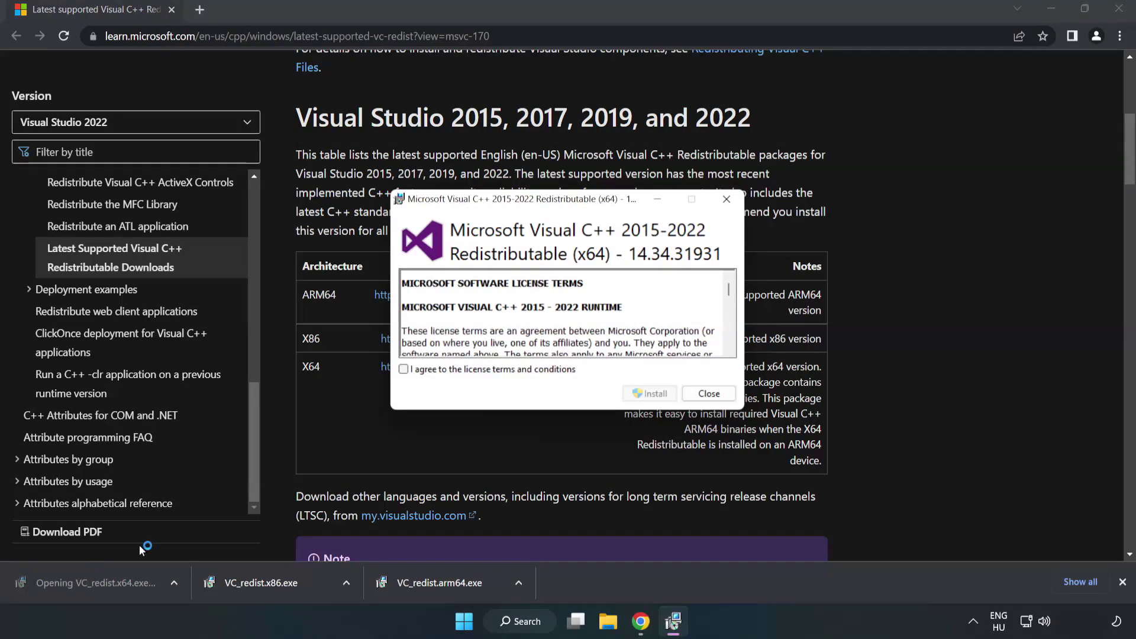
{"action": "left_click_drag", "start_coordinate": [728, 292], "coordinate": [730, 345]}
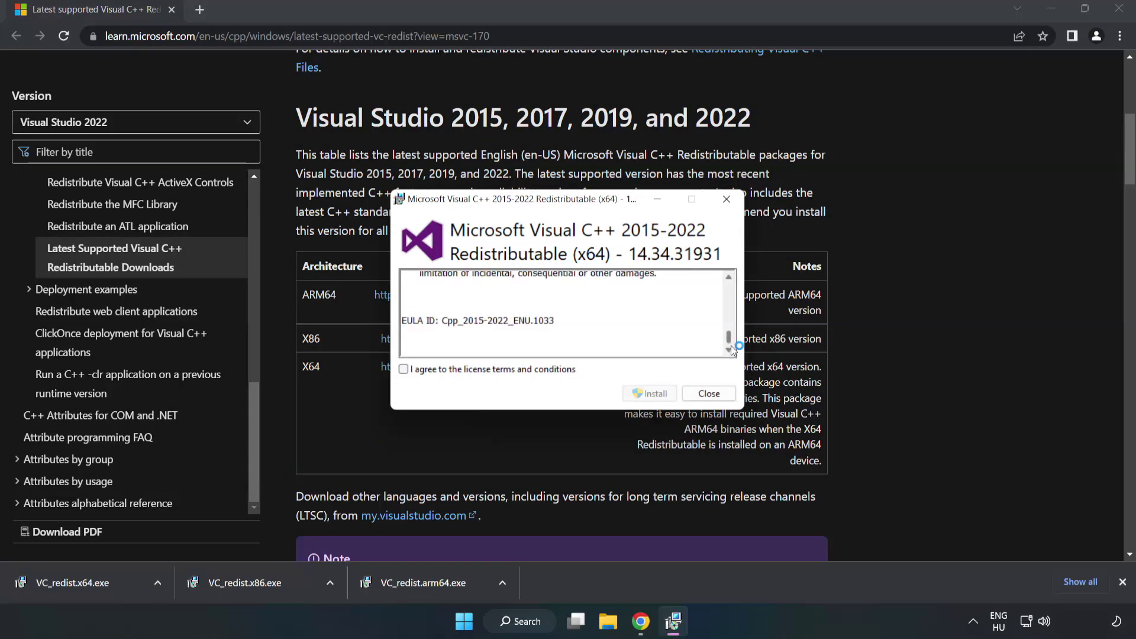
{"action": "left_click", "coordinate": [404, 369]}
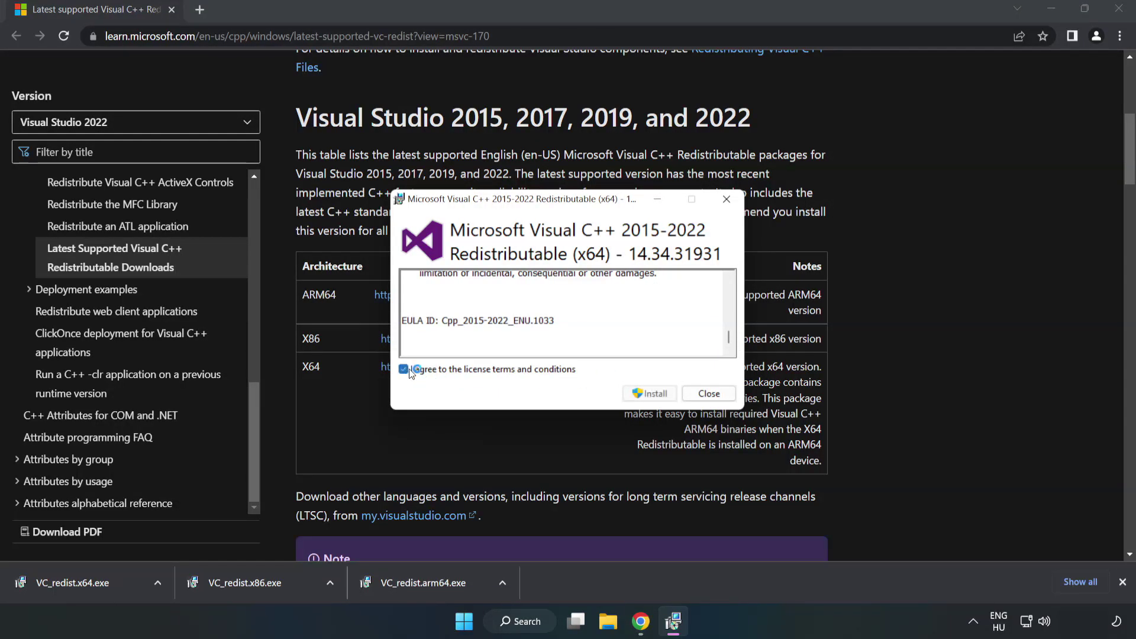
{"action": "left_click", "coordinate": [647, 393]}
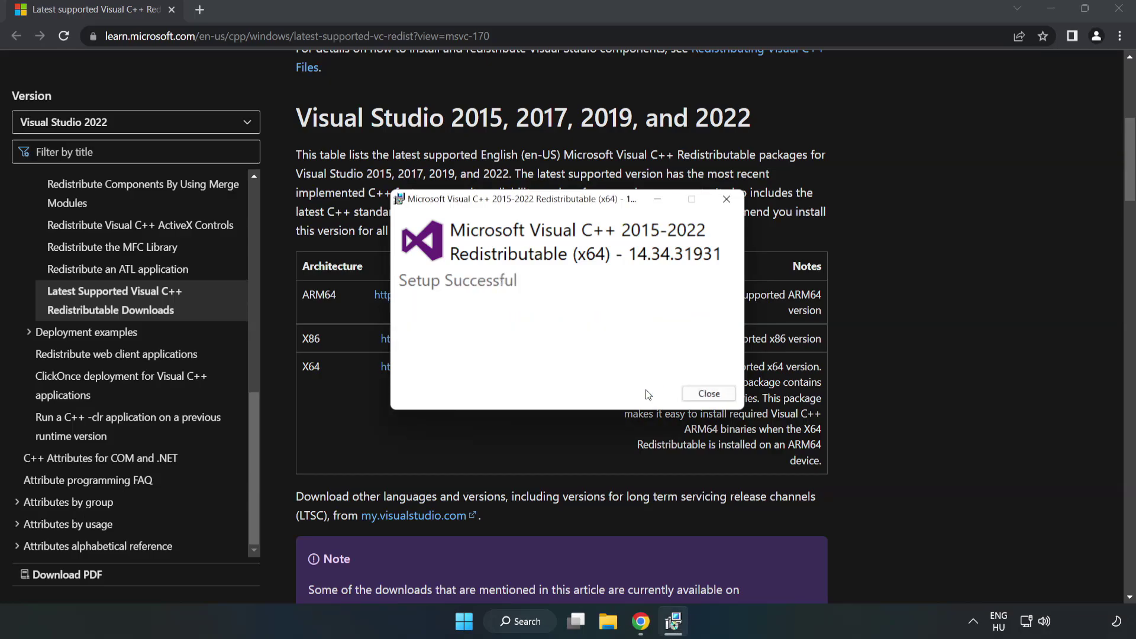
{"action": "left_click", "coordinate": [715, 396]}
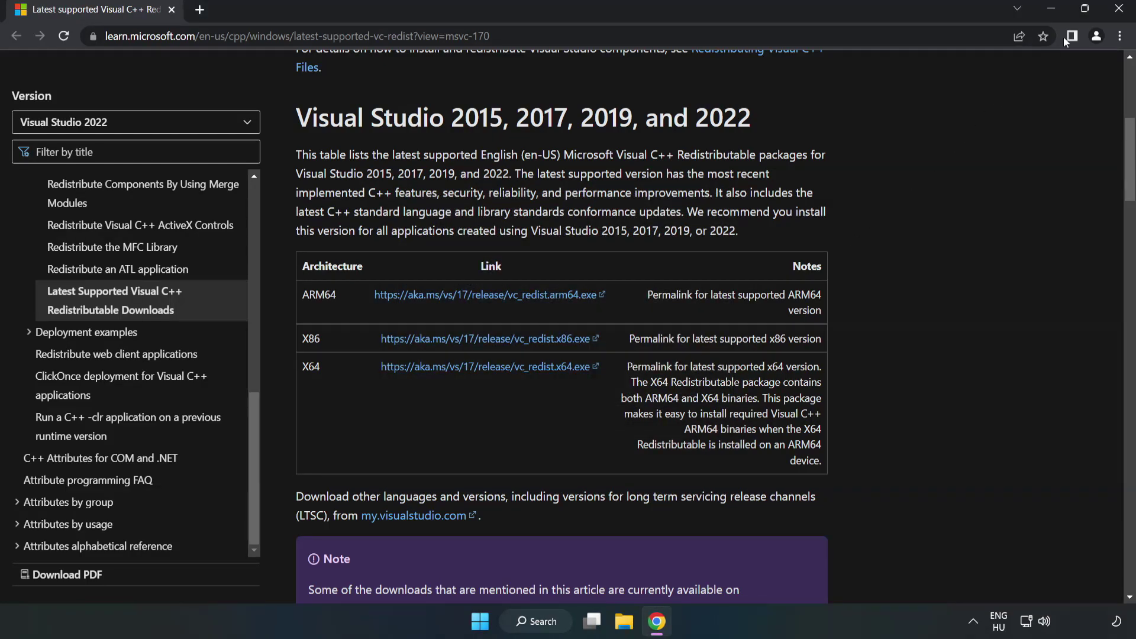
- Close Chrome and launch Command Prompt as administrator from Windows search
{"action": "left_click", "coordinate": [1120, 9]}
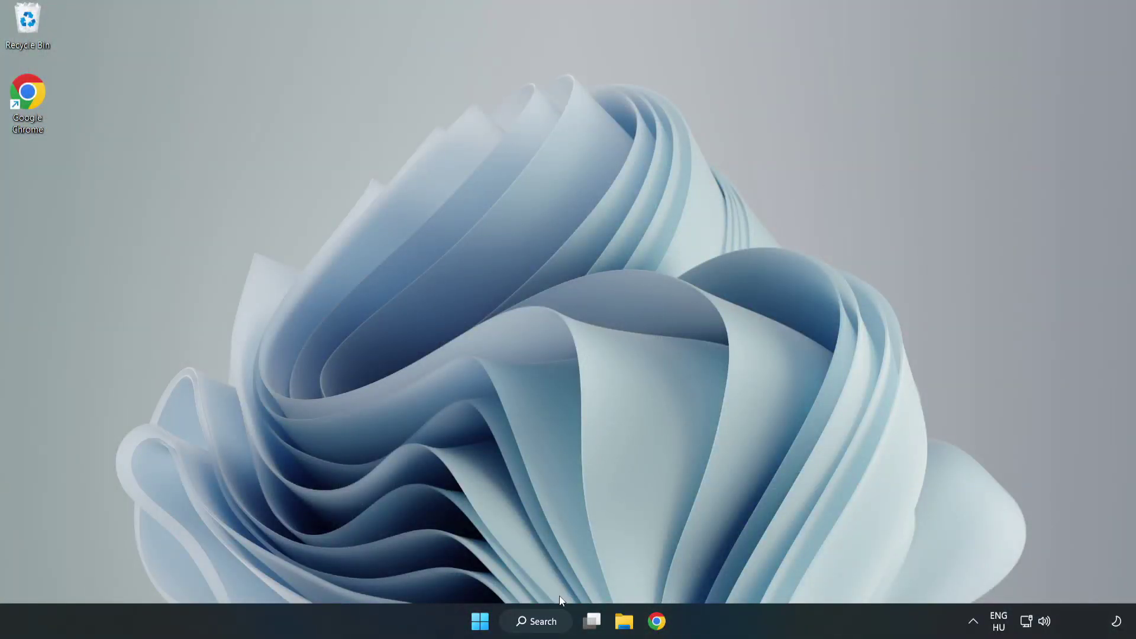
{"action": "left_click", "coordinate": [541, 621]}
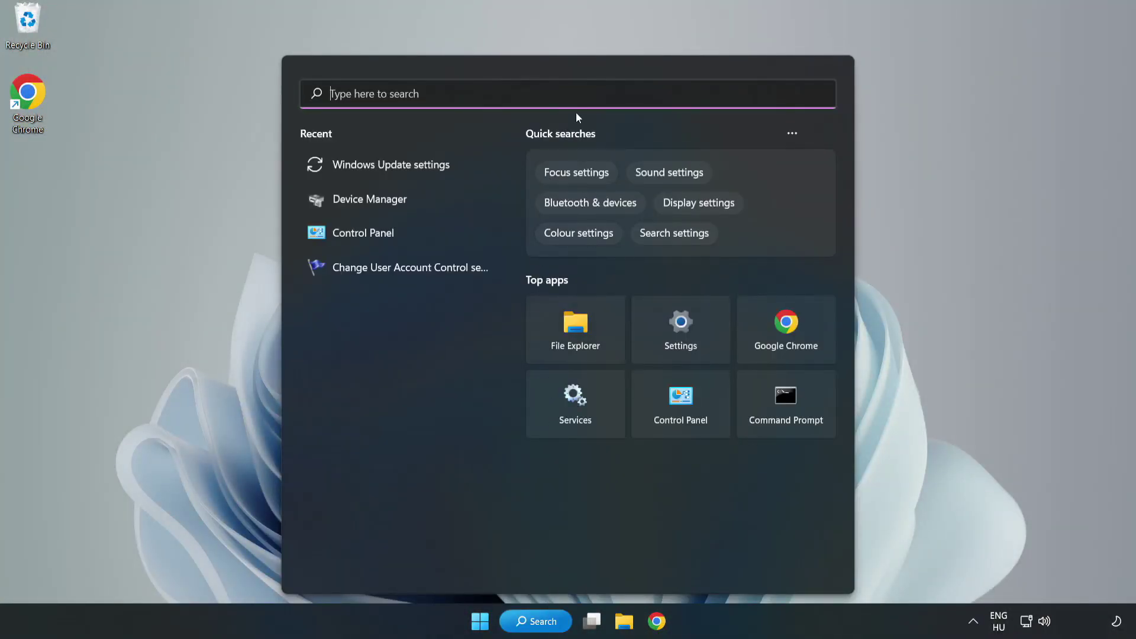
{"action": "type", "text": "cm"}
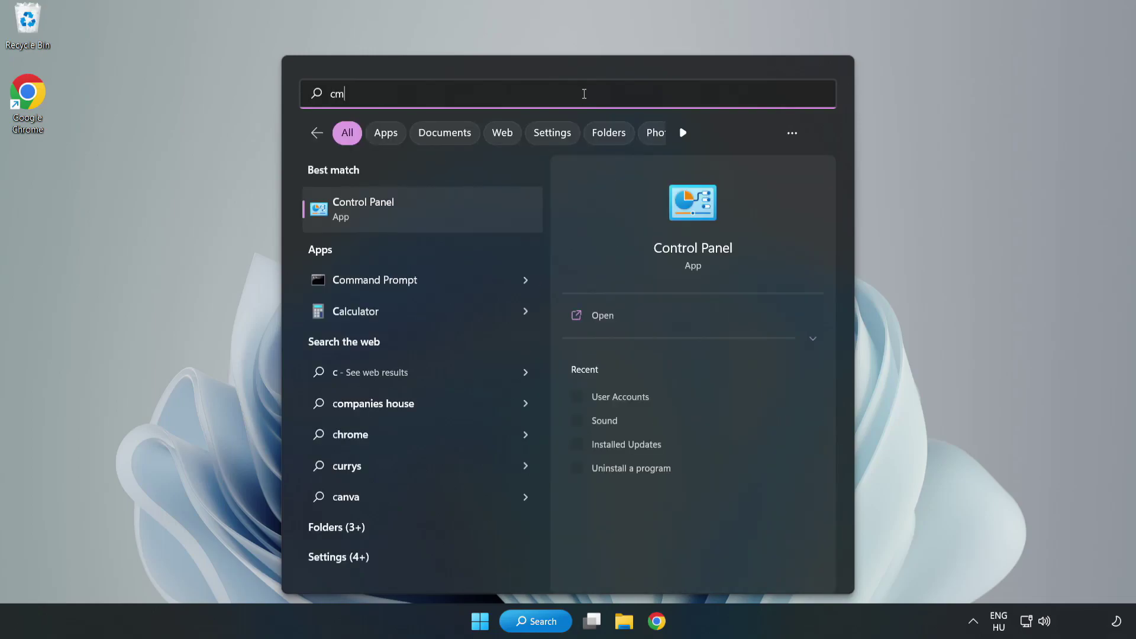
{"action": "type", "text": "d"}
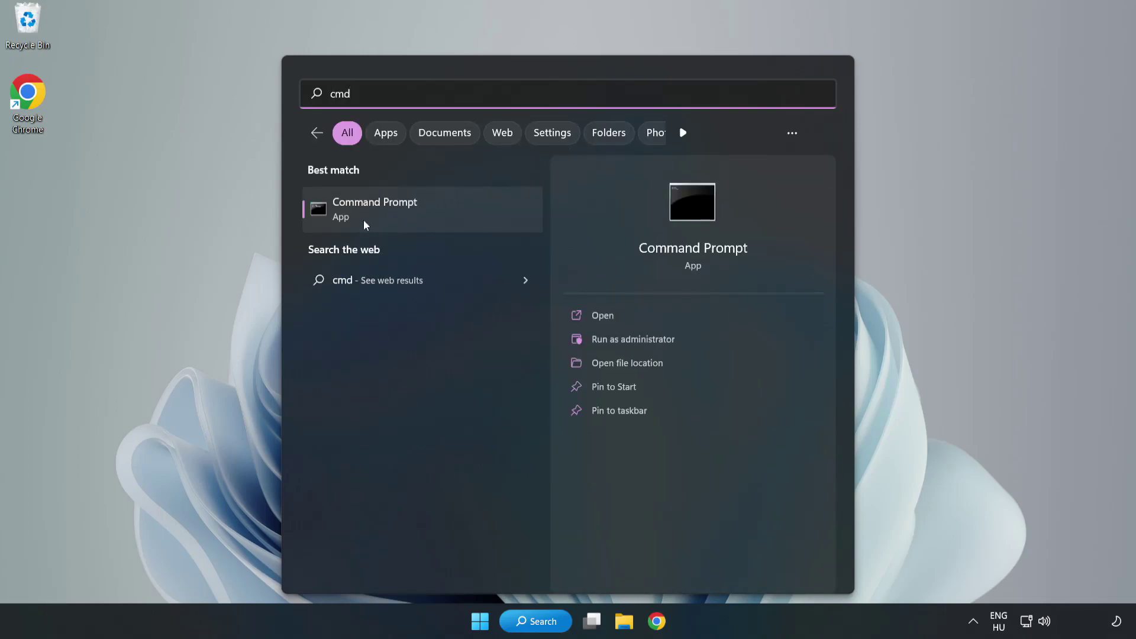
{"action": "left_click", "coordinate": [446, 215]}
{"action": "right_click", "coordinate": [445, 215]}
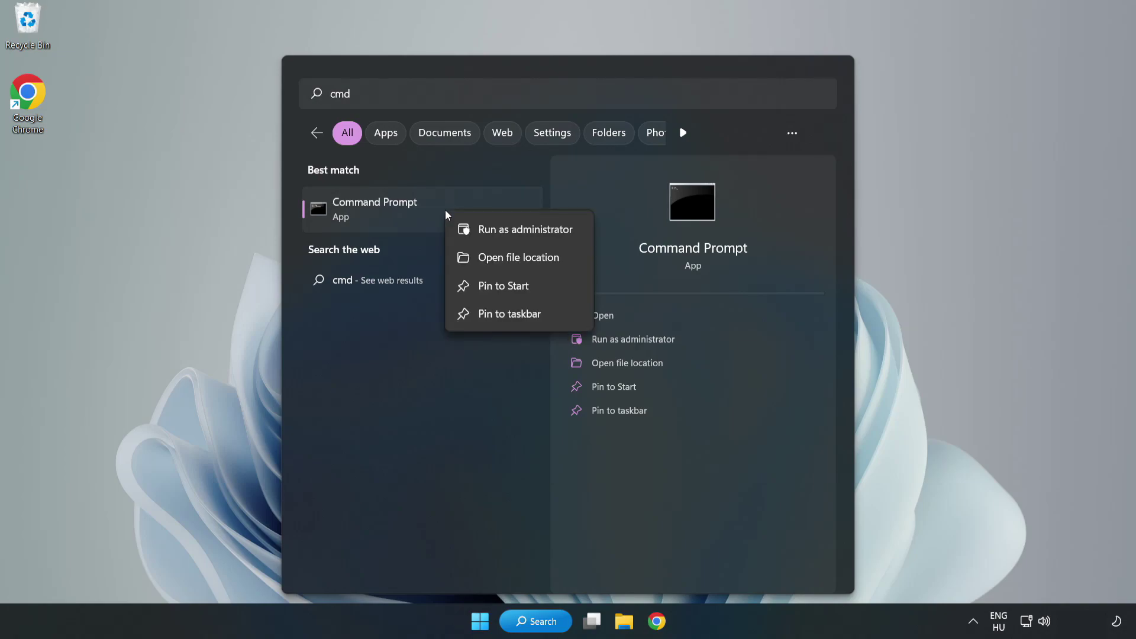
{"action": "left_click", "coordinate": [491, 231]}
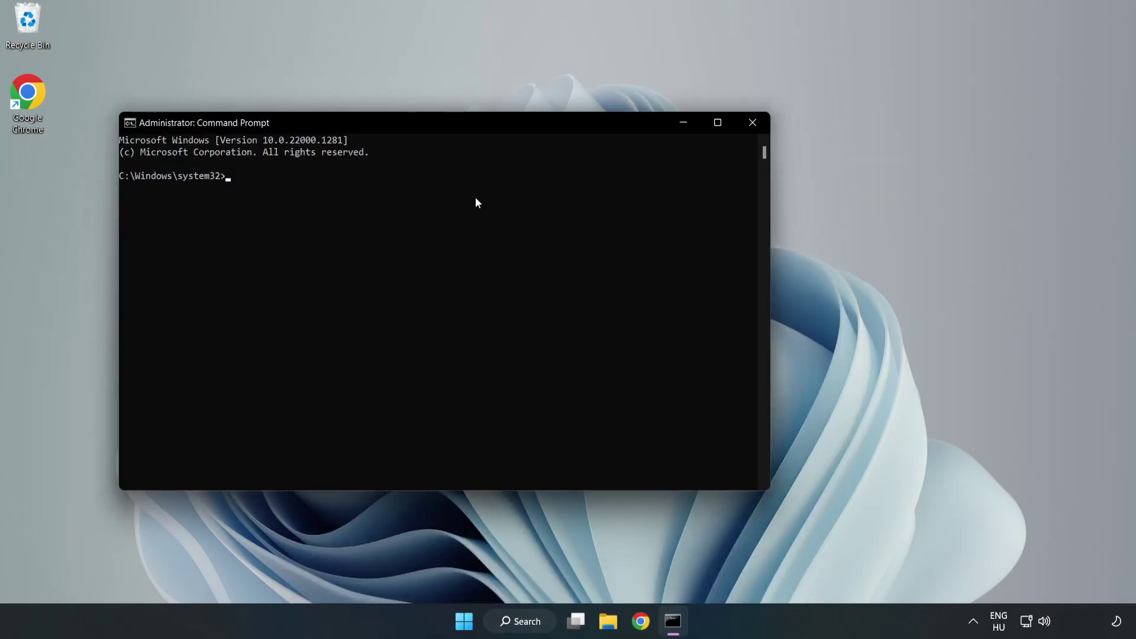
- Run sfc /scannow and let the system file scan complete
{"action": "left_click_drag", "start_coordinate": [452, 129], "coordinate": [578, 129]}
{"action": "type", "text": "sfc /scann"}
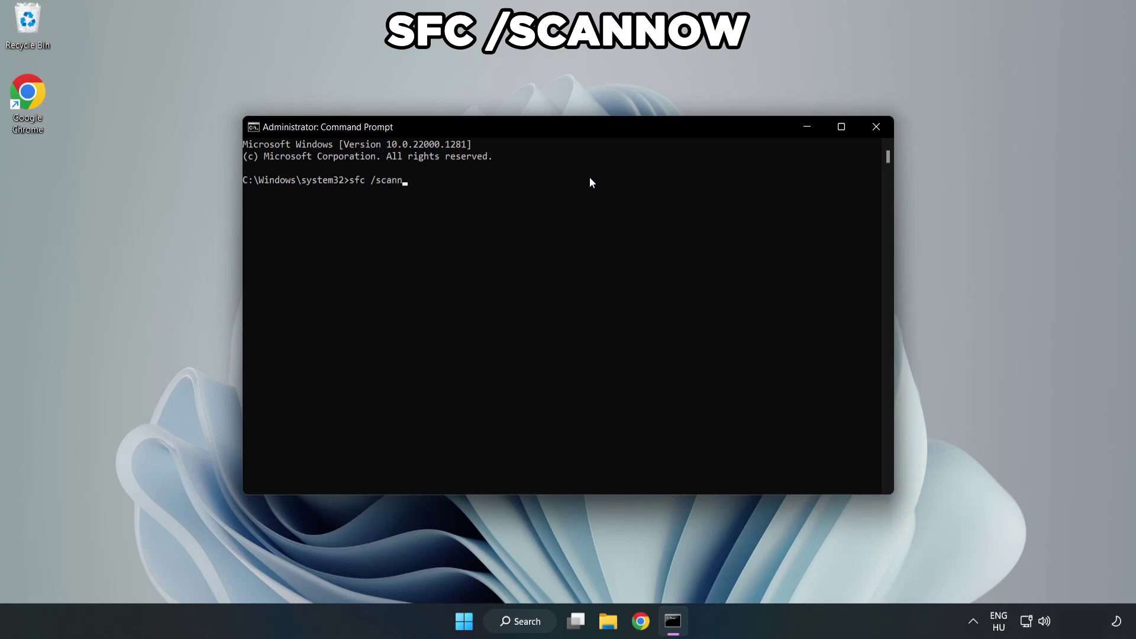
{"action": "type", "text": "ow"}
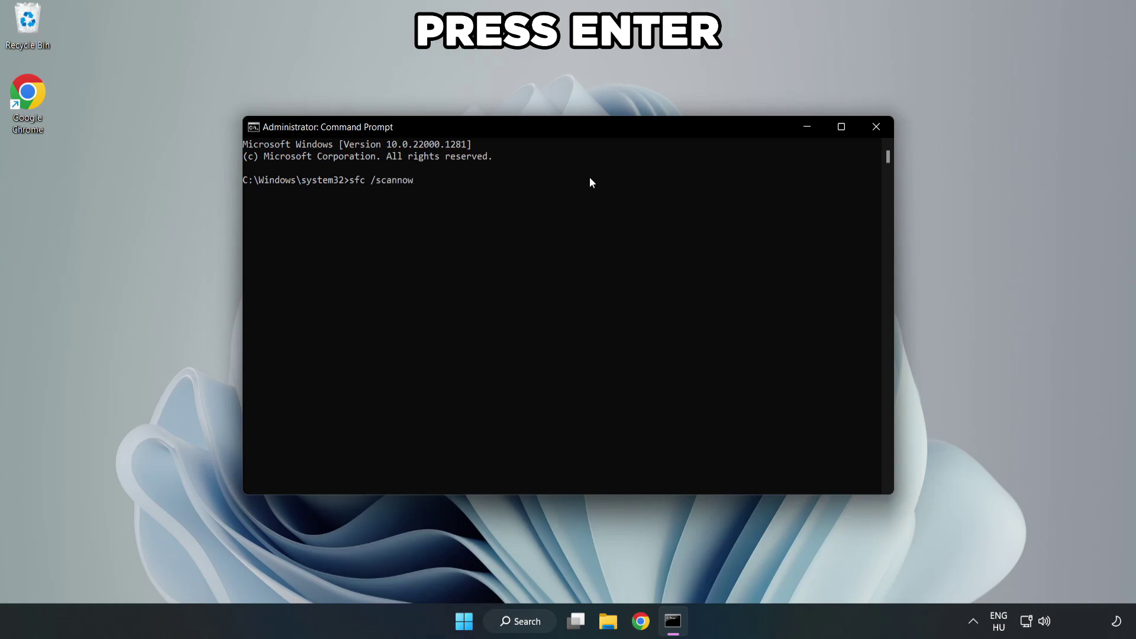
{"action": "key", "text": "Return"}
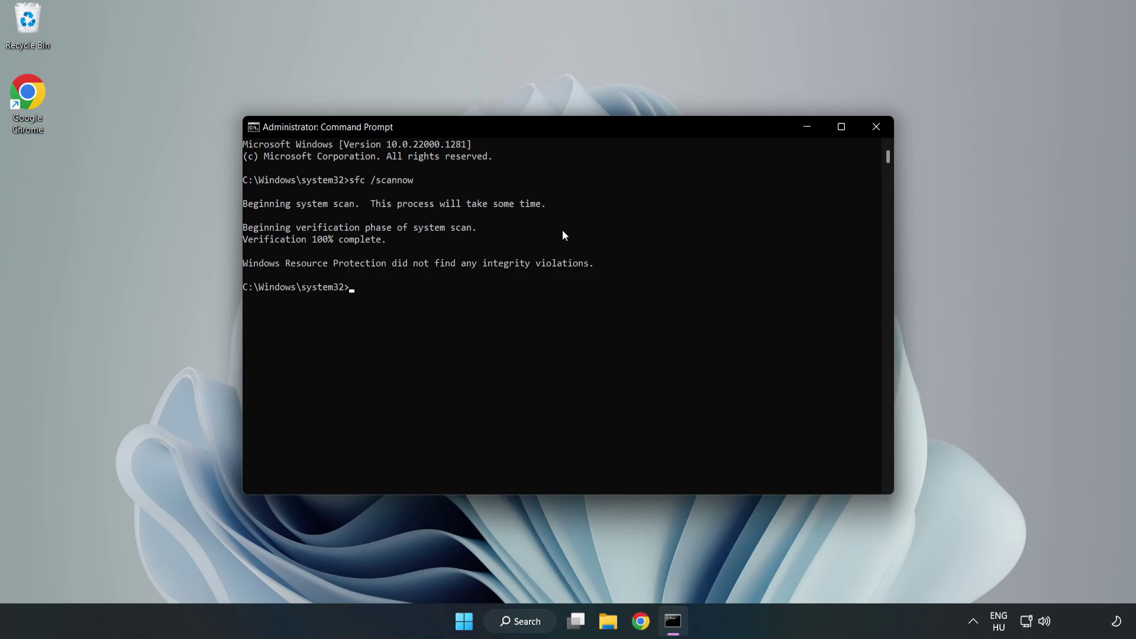
- Close the command window and show the Start menu's power options for a restart
{"action": "left_click", "coordinate": [873, 131]}
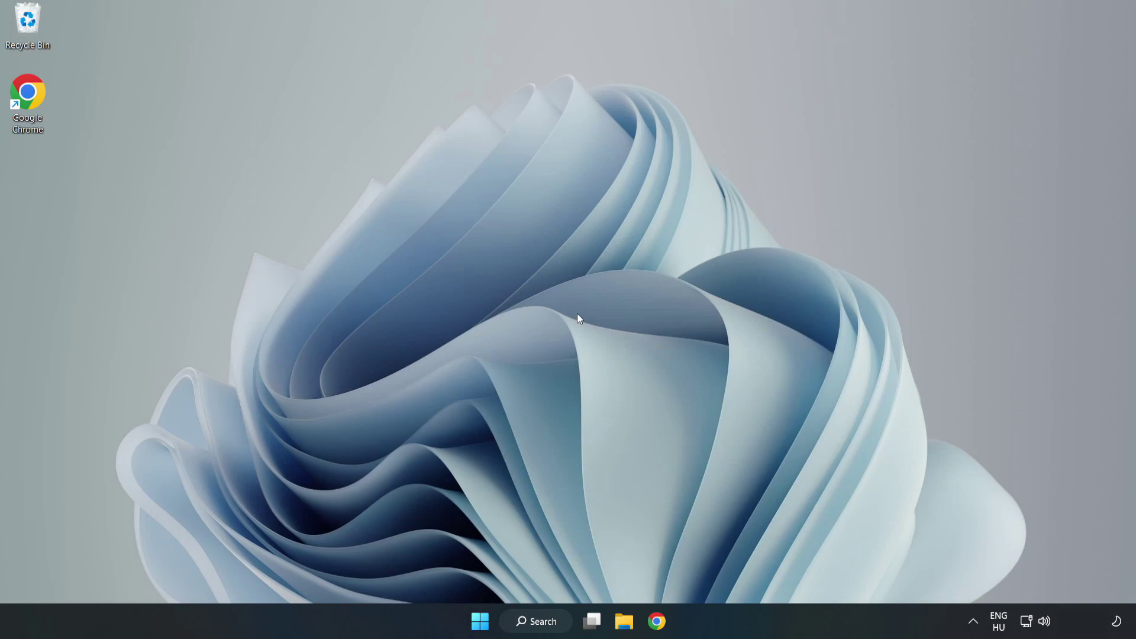
{"action": "left_click", "coordinate": [479, 620]}
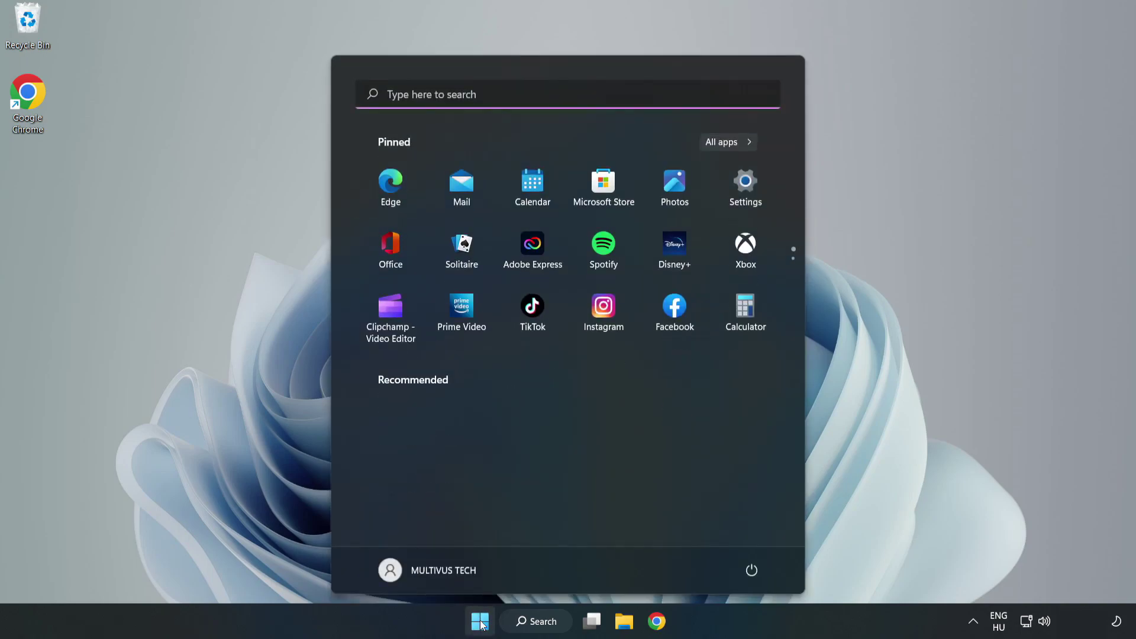
{"action": "left_click", "coordinate": [755, 570]}
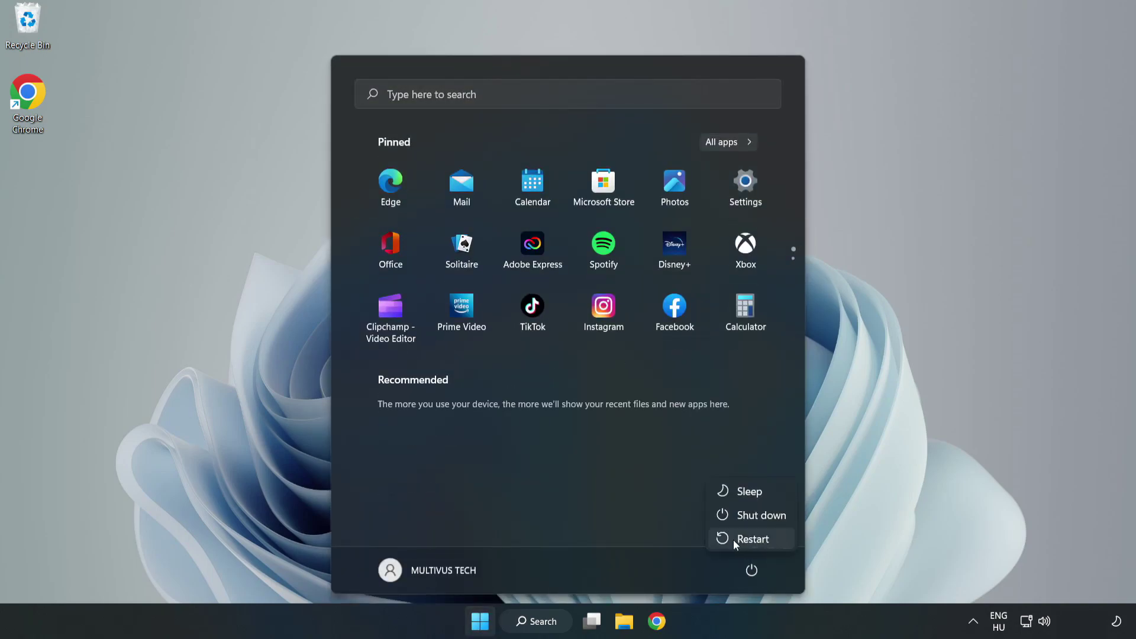